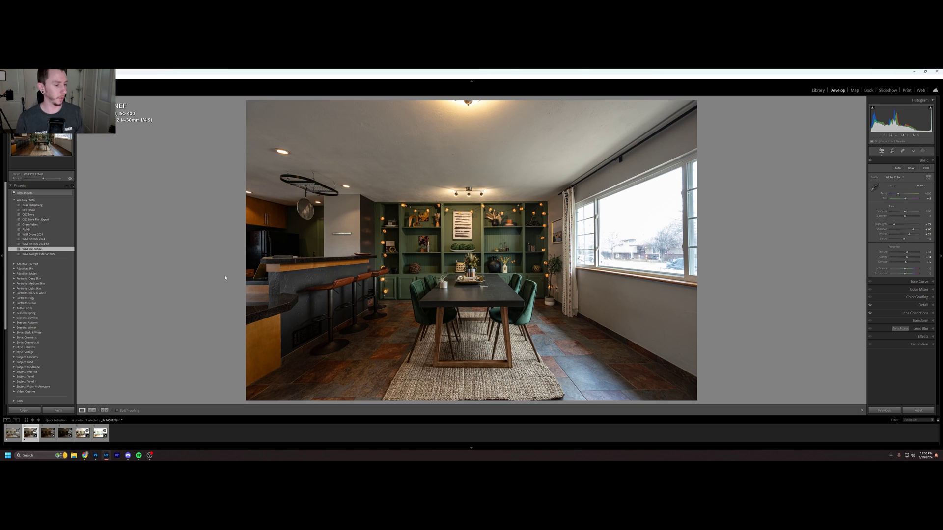
- Compare the bracketed exposures in the filmstrip, then apply the WGP Pre-Enfuse preset to the first
click(48, 433)
click(65, 433)
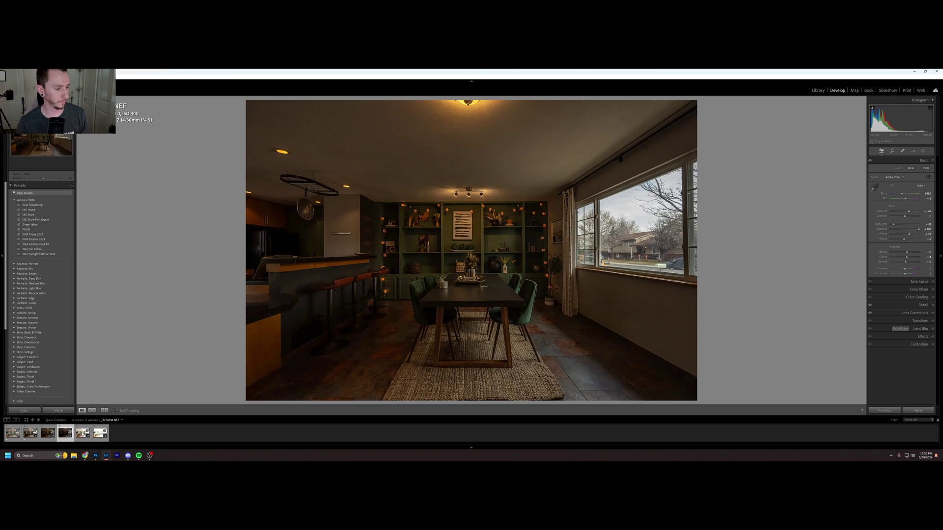
click(83, 433)
click(100, 434)
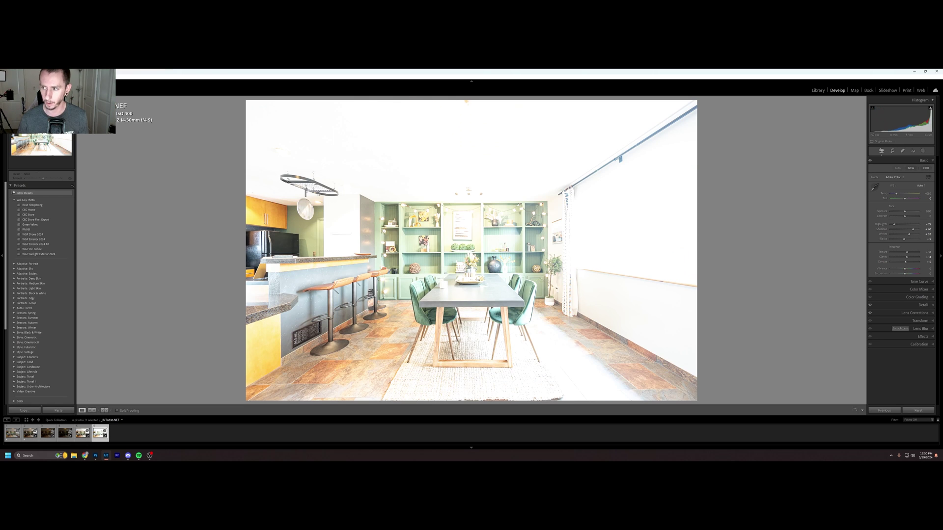
click(30, 434)
click(69, 250)
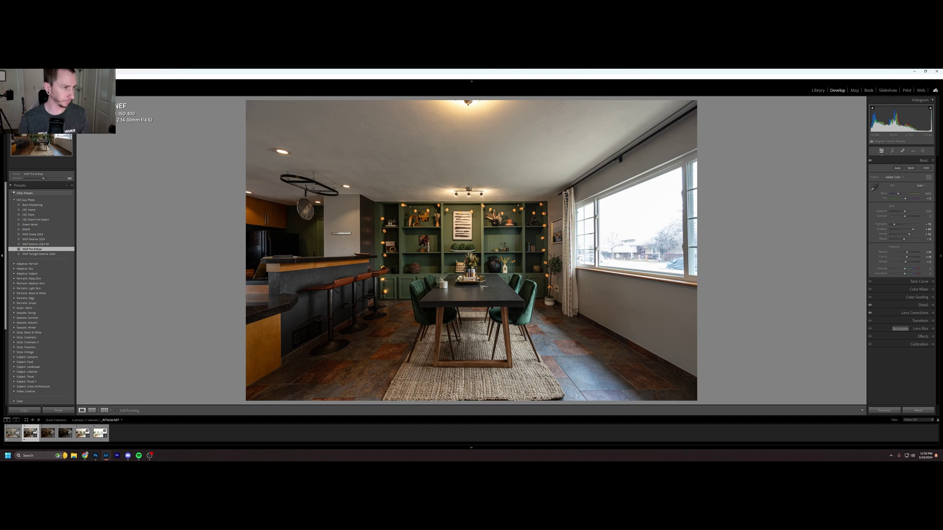
- Launch LR/Enfuse blending and review its Configuration, Auto Align and Enfuse tabs
key(alt+f)
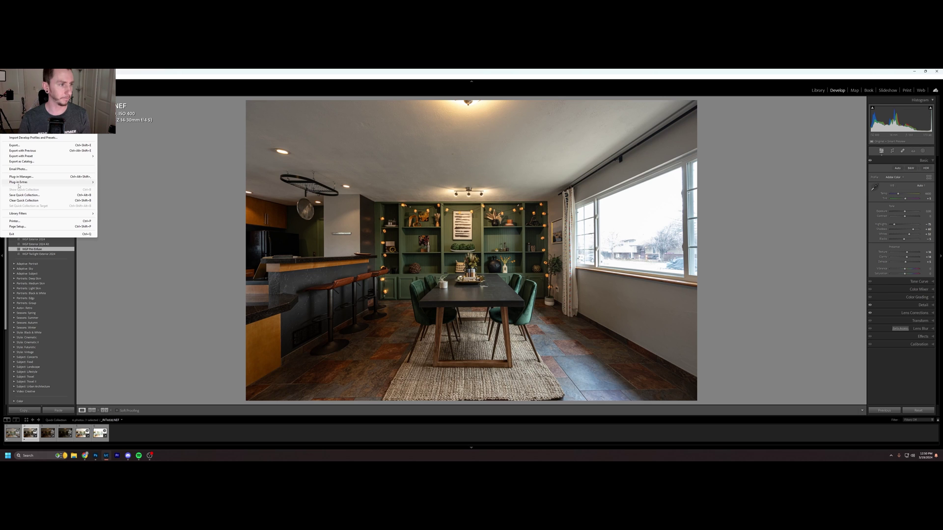
mouse_move(29, 182)
click(123, 189)
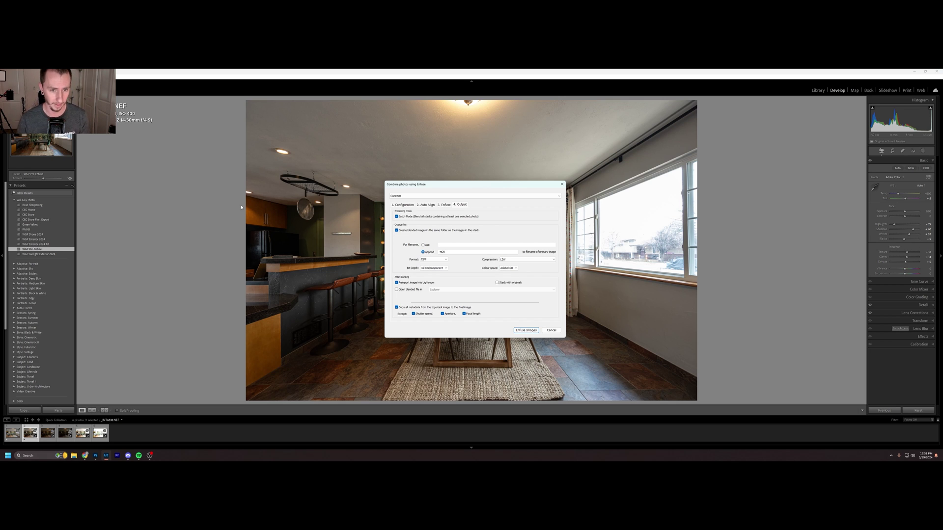
click(402, 205)
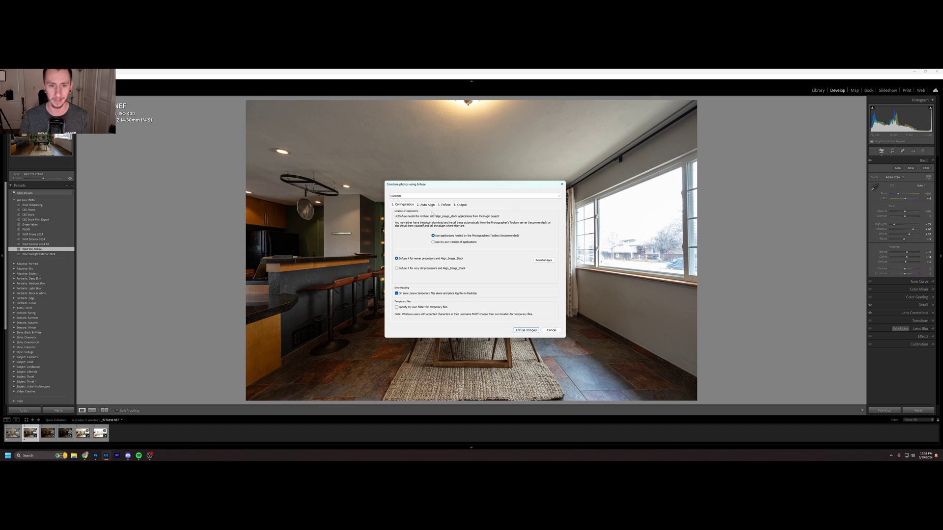
click(424, 205)
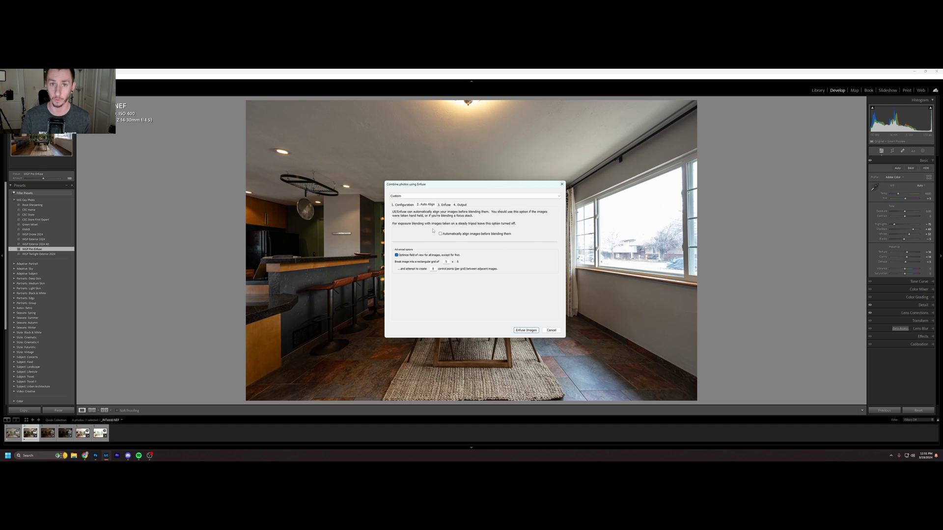
click(445, 204)
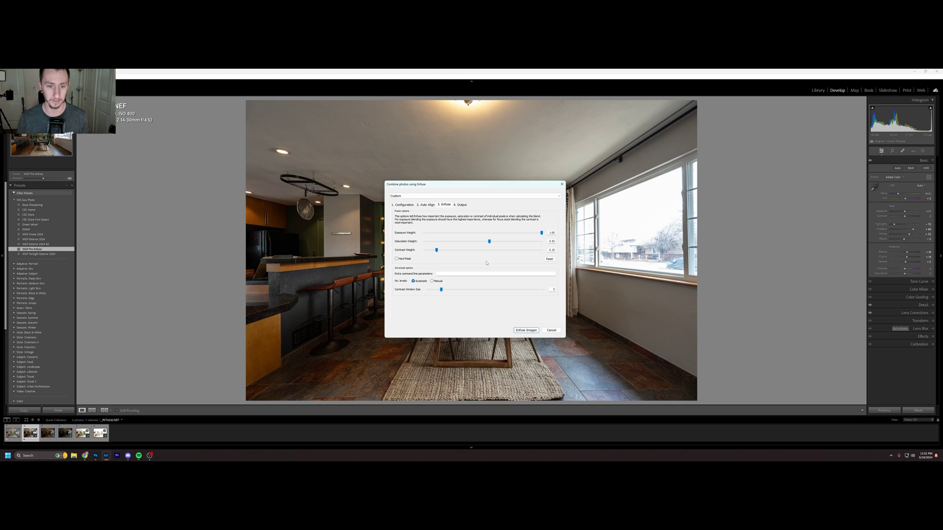
- Check the Output tab, cancel the Enfuse blend, and display the existing HDR TIFF
click(460, 205)
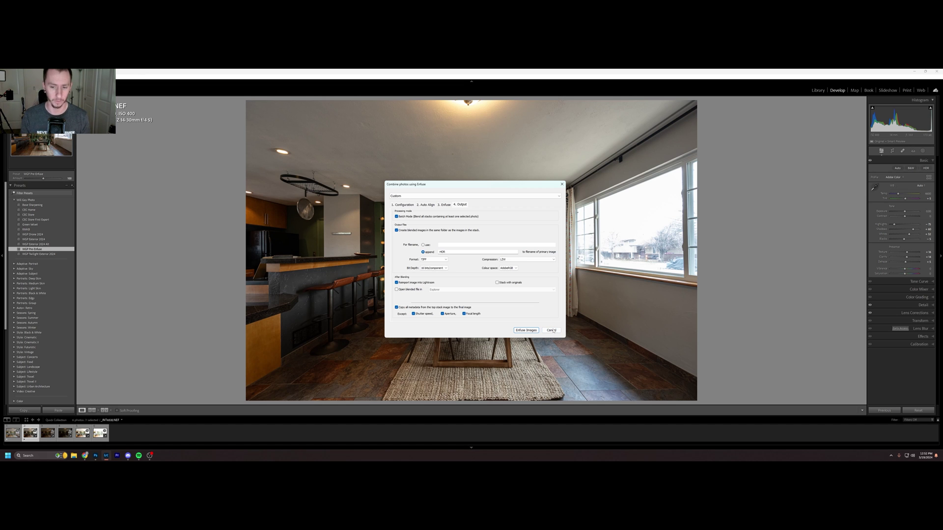
click(553, 330)
key(Left)
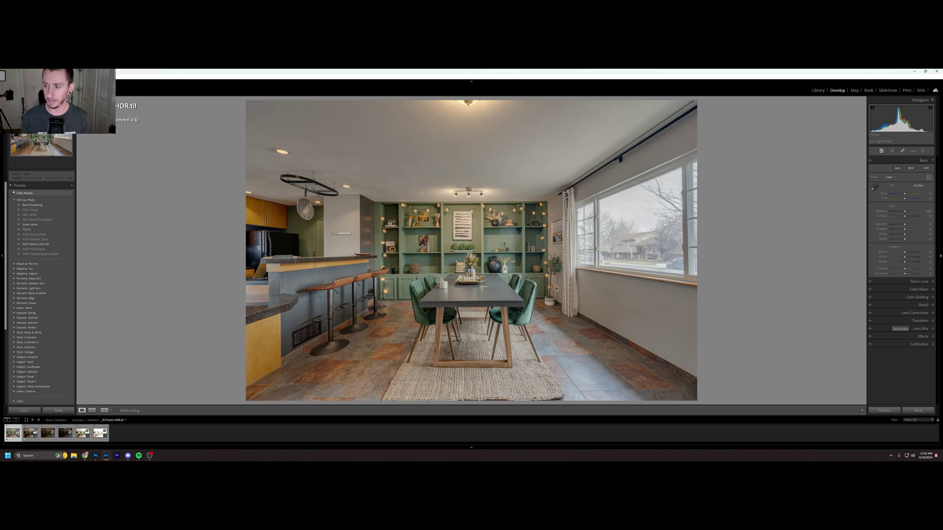
- Switch the HDR photo's point curve from Medium Contrast to Linear, then add the darkest exposure
click(933, 283)
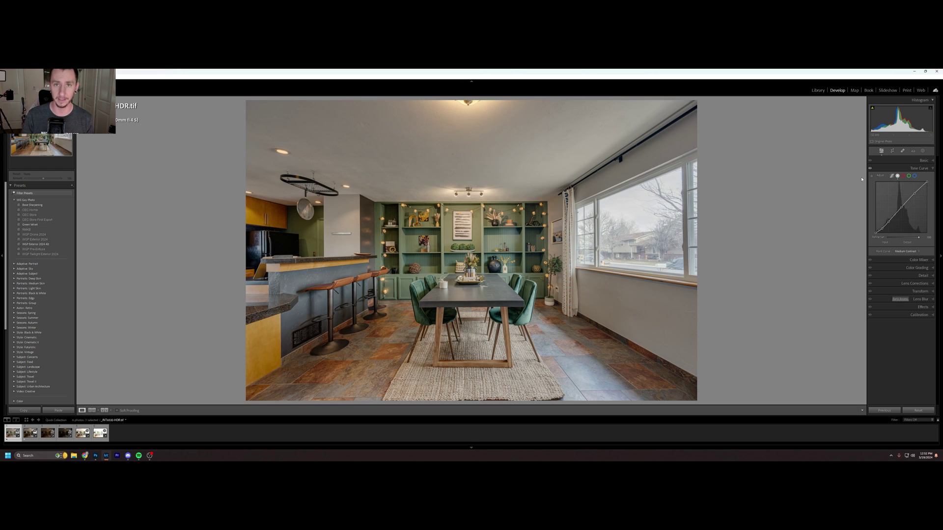
click(932, 169)
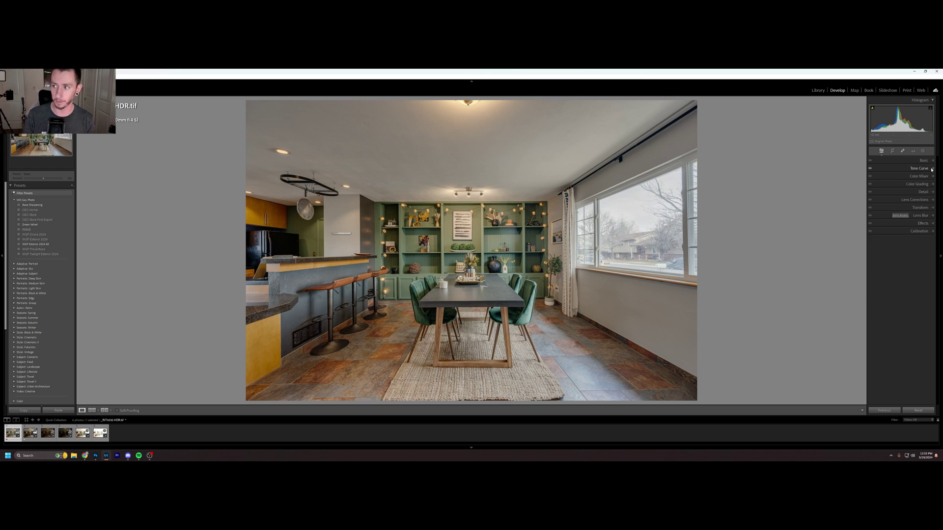
click(931, 169)
click(903, 252)
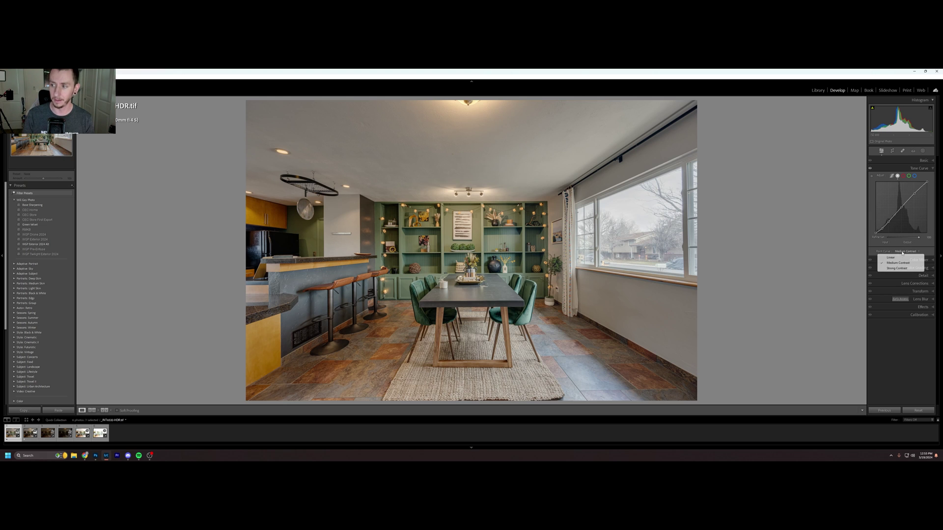
click(892, 256)
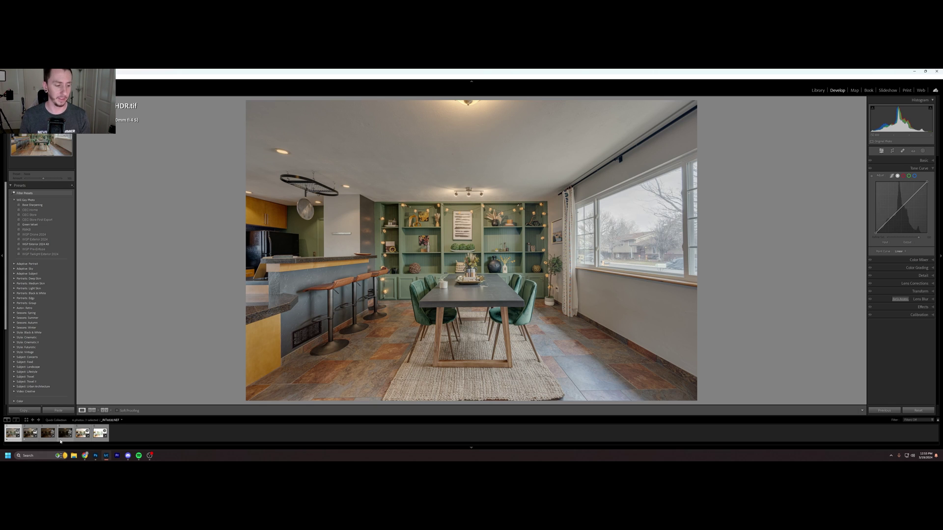
ctrl+click(66, 435)
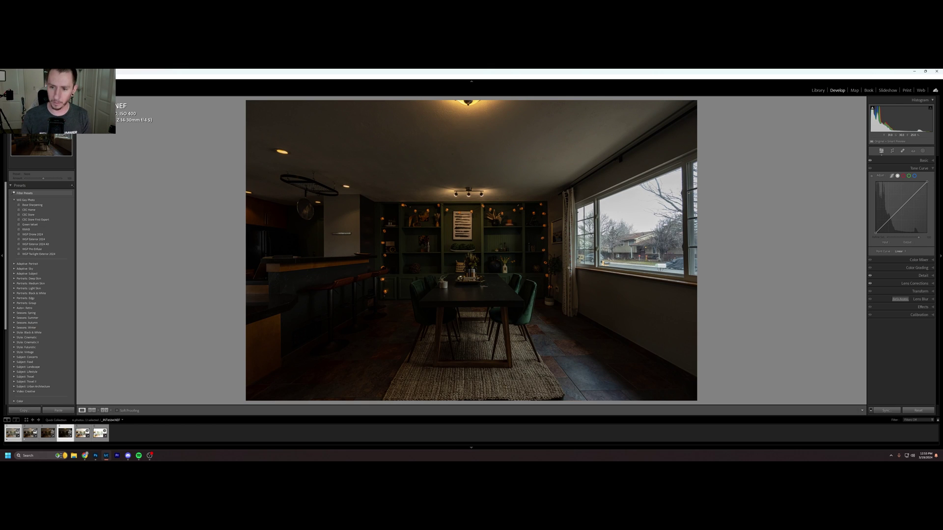
- Show the darker exposure and inspect the window view at 1:1 before fitting again
click(48, 433)
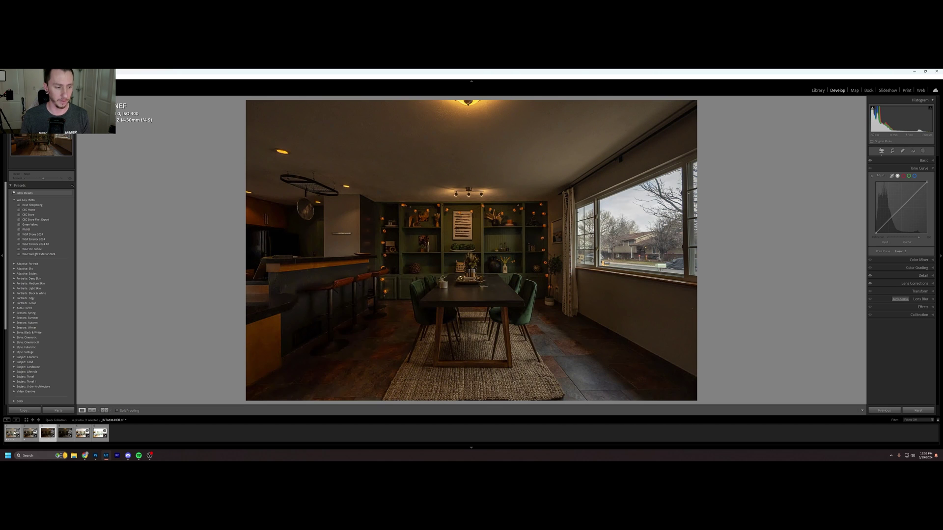
click(629, 221)
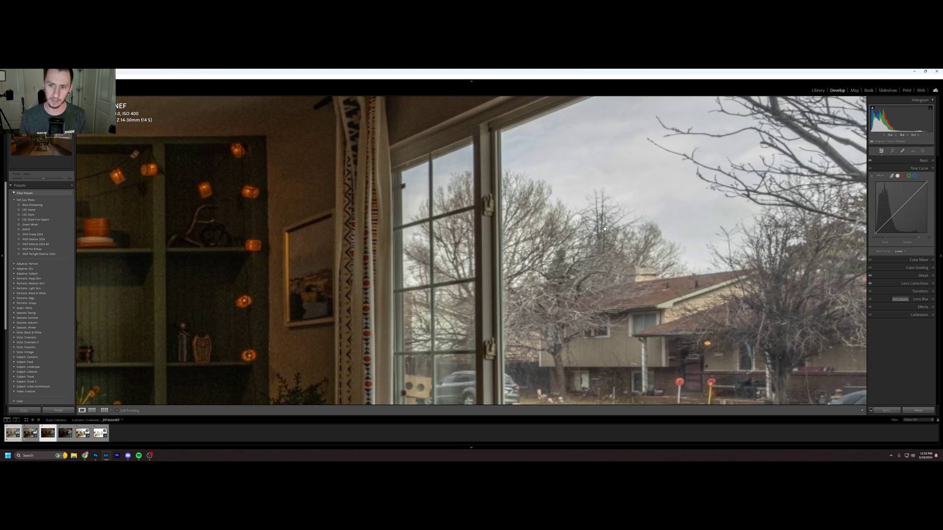
drag(513, 228, 415, 193)
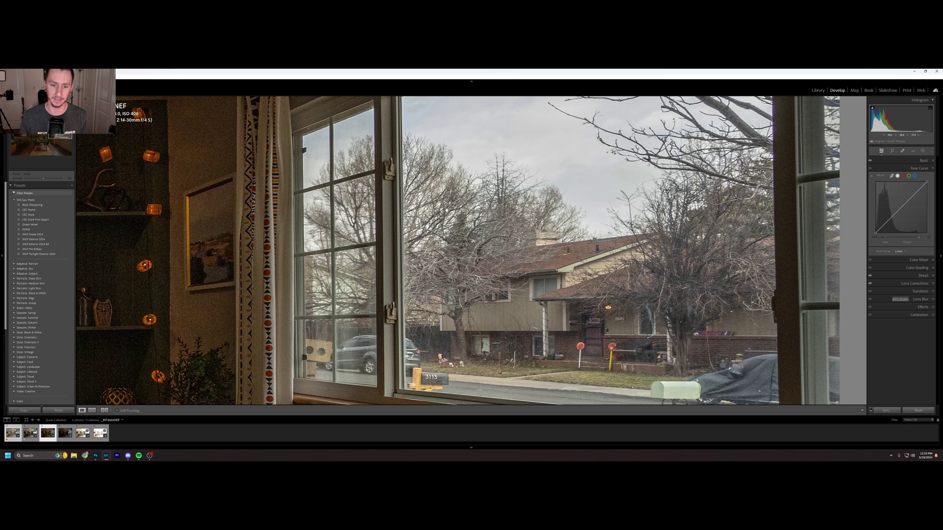
drag(642, 215, 436, 202)
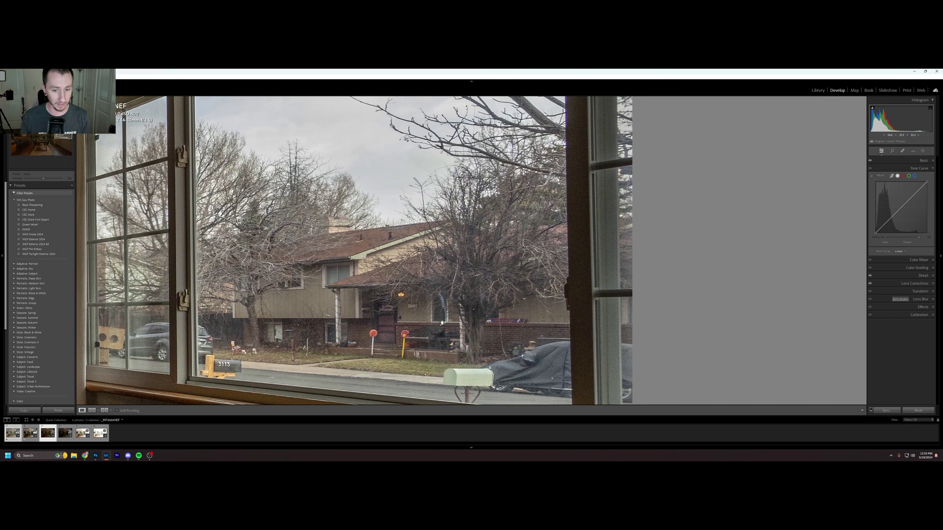
click(375, 244)
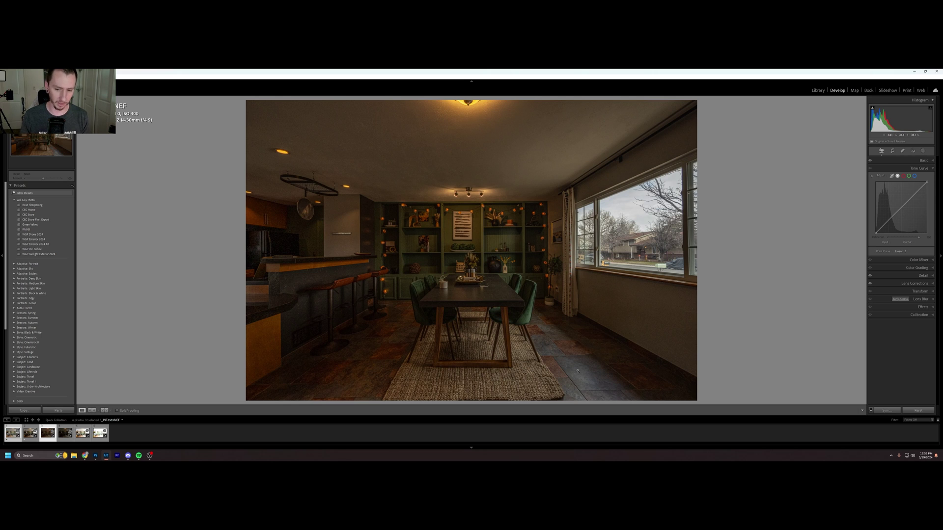
- Select the HDR, the darker window exposure and the bright fifth exposure together
ctrl+click(81, 434)
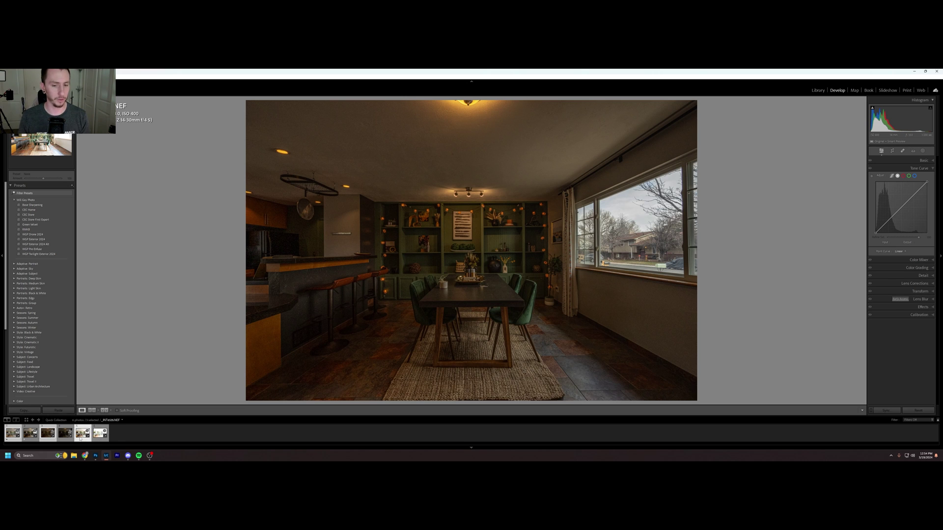
click(100, 434)
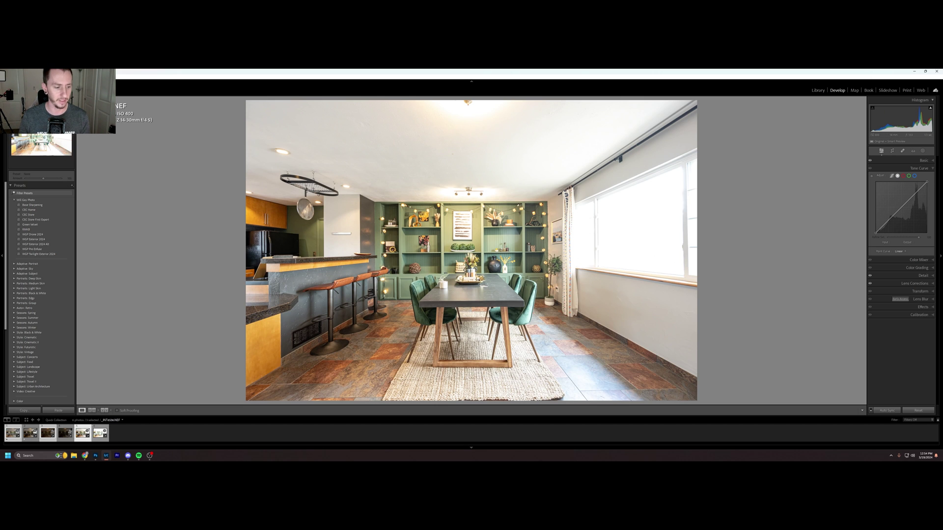
click(101, 434)
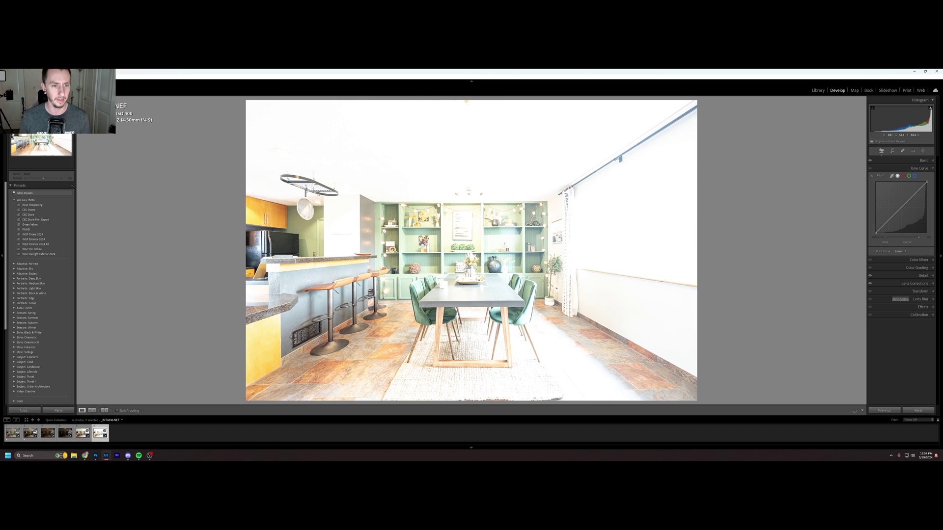
click(82, 434)
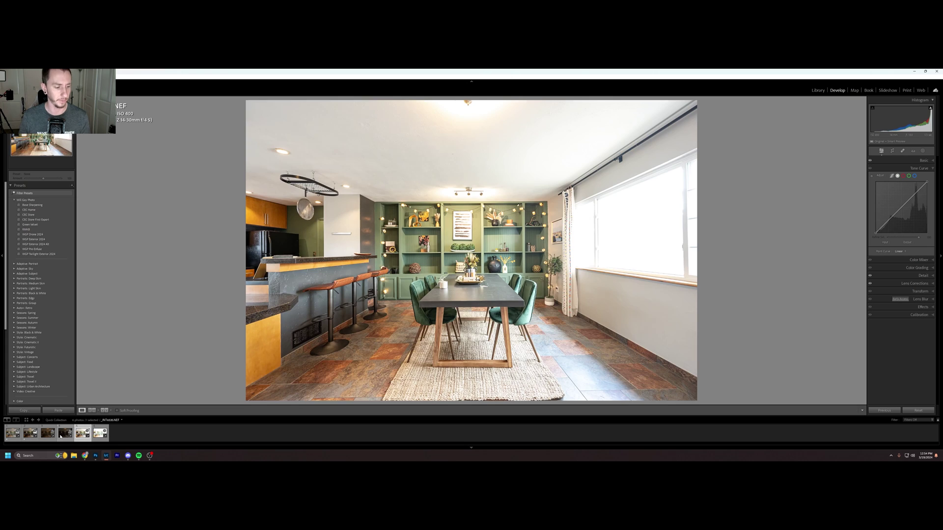
ctrl+click(48, 434)
ctrl+click(30, 434)
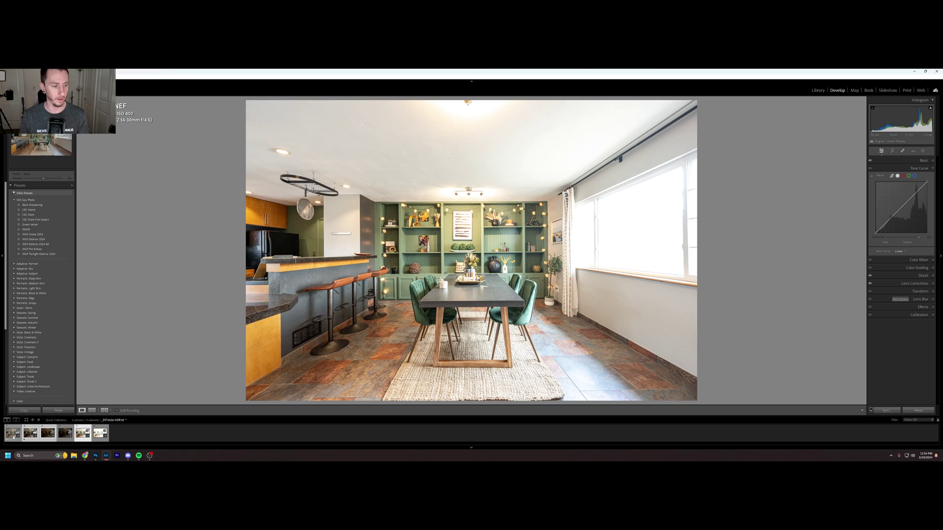
click(55, 437)
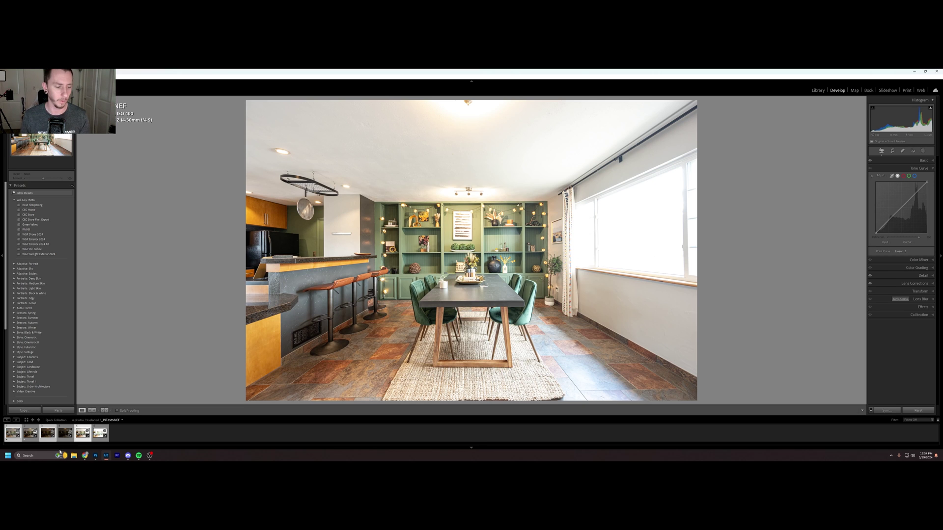
- Open the three selected photos in Photoshop as stacked layers in one document
right_click(83, 436)
mouse_move(158, 319)
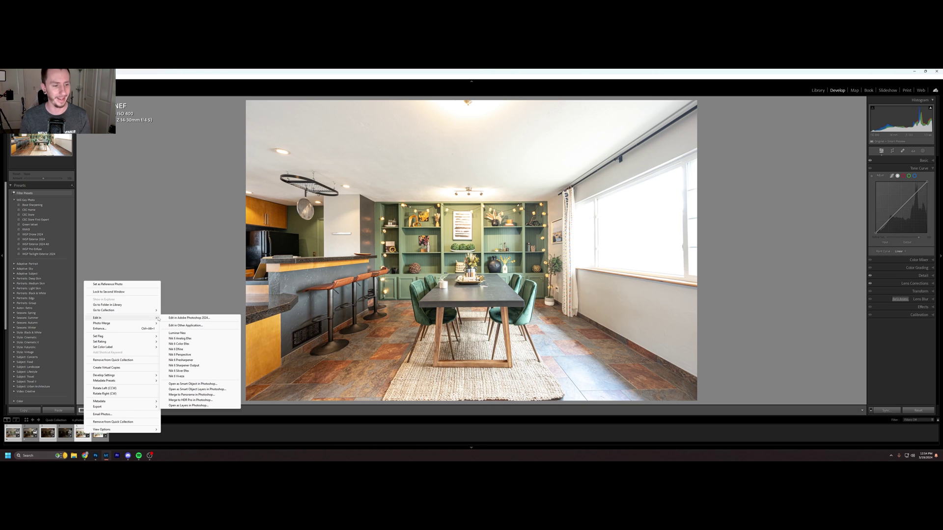
click(219, 389)
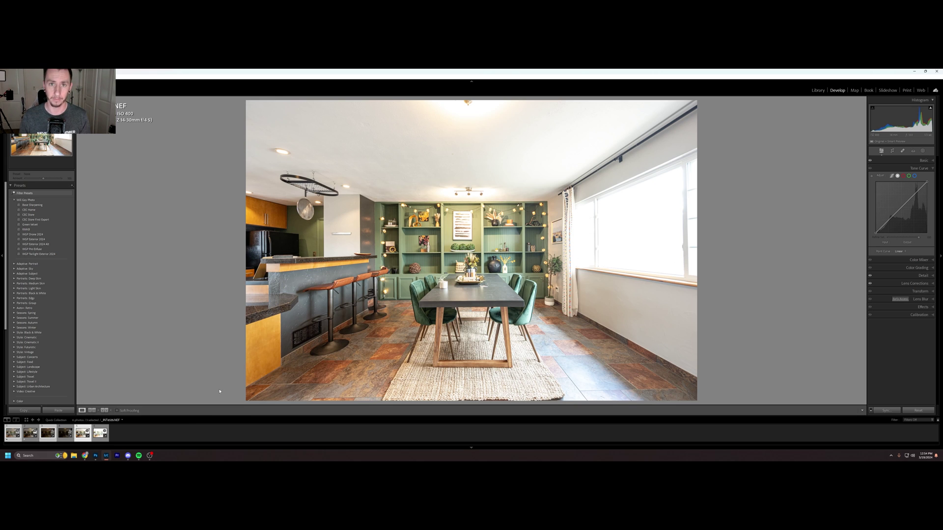
mouse_move(98, 459)
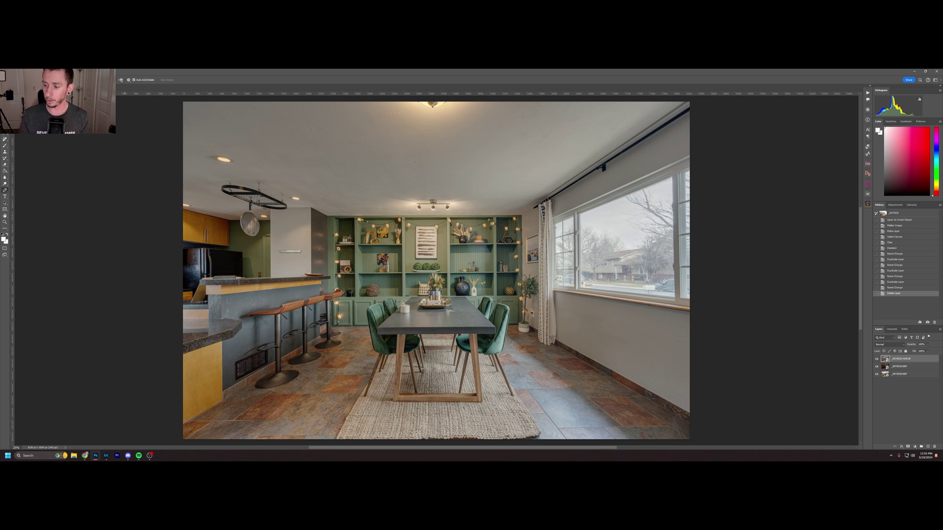
- Rename the three layers to Base, Highs and Lows
double_click(901, 359)
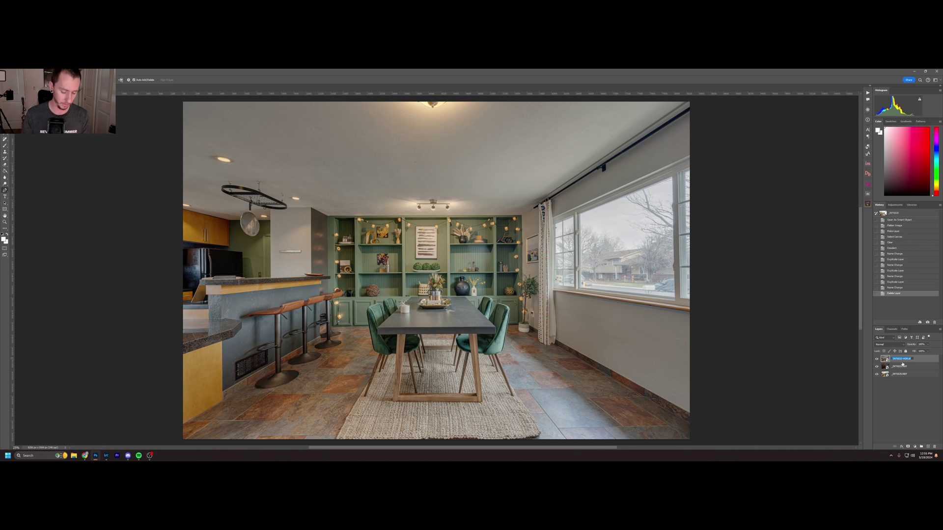
text(Base)
key(Return)
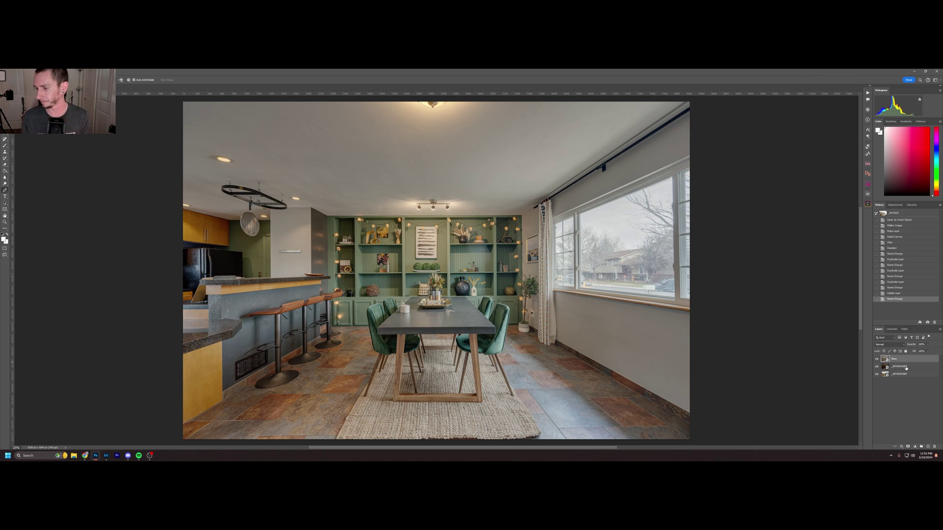
double_click(906, 368)
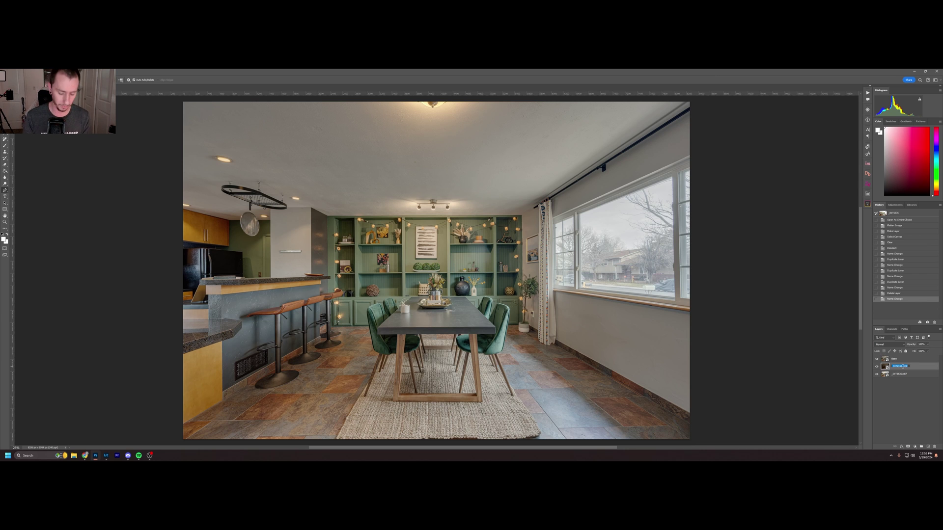
text(Window)
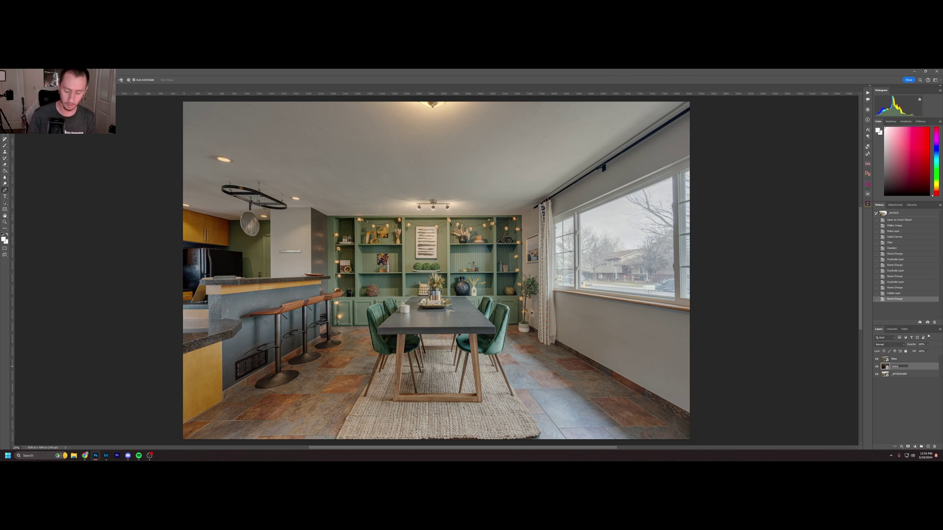
key(Return)
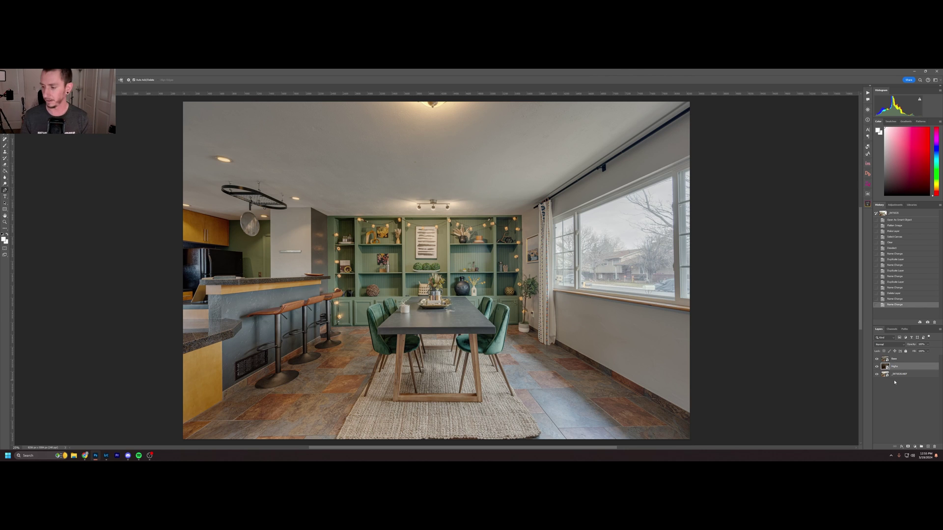
double_click(898, 374)
text(Lows)
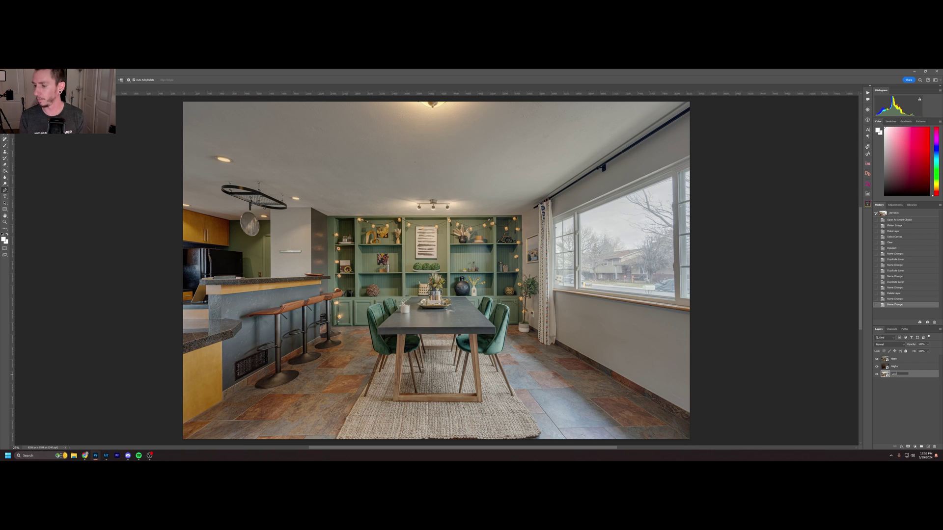
key(Return)
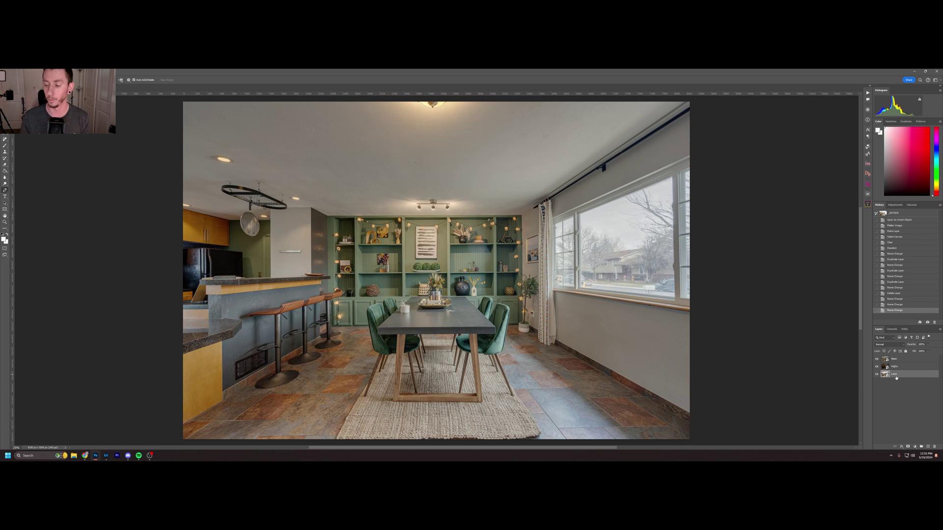
- Move Base to the bottom, hide Highs and Lows, and open InstaMask
drag(911, 361, 910, 377)
click(909, 359)
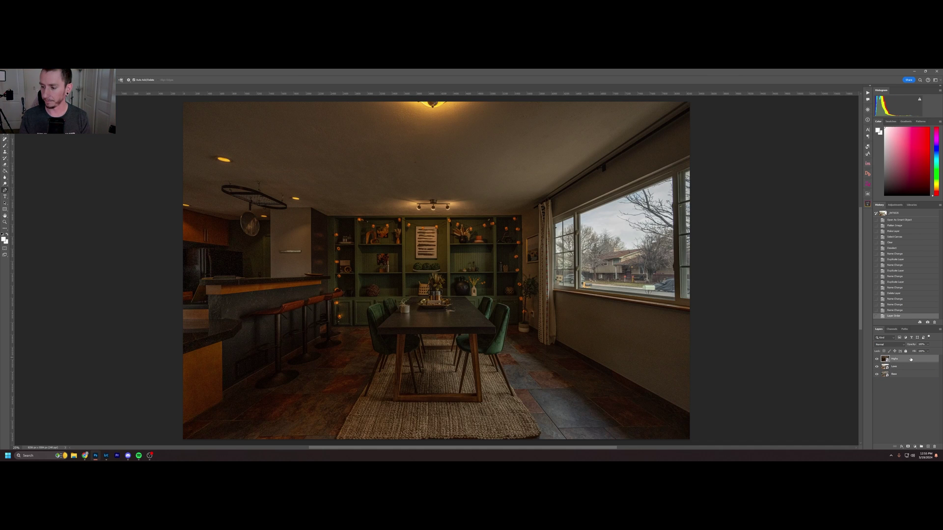
drag(910, 369, 907, 359)
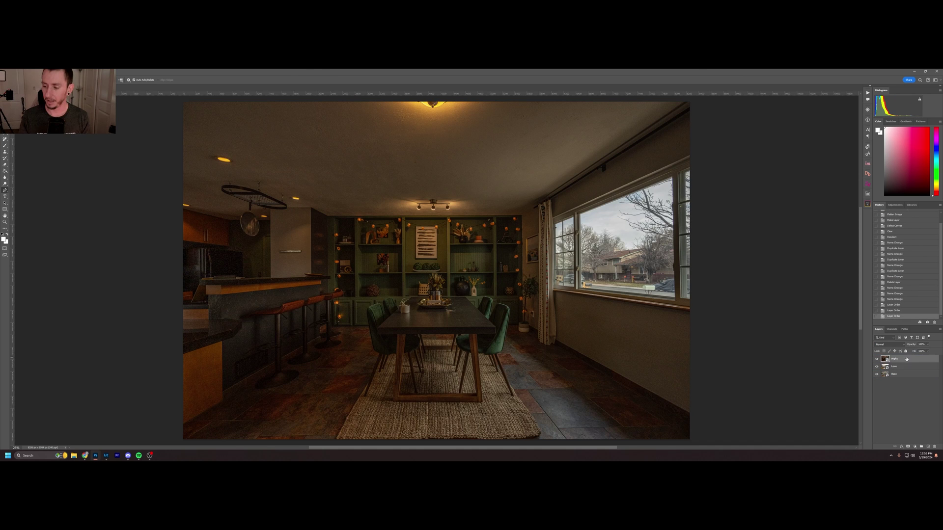
click(877, 359)
click(877, 367)
click(900, 375)
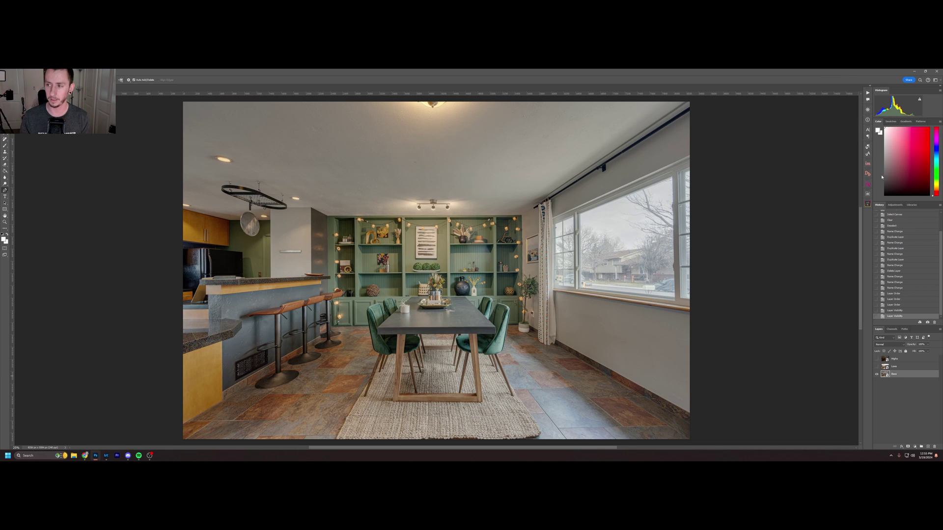
click(867, 164)
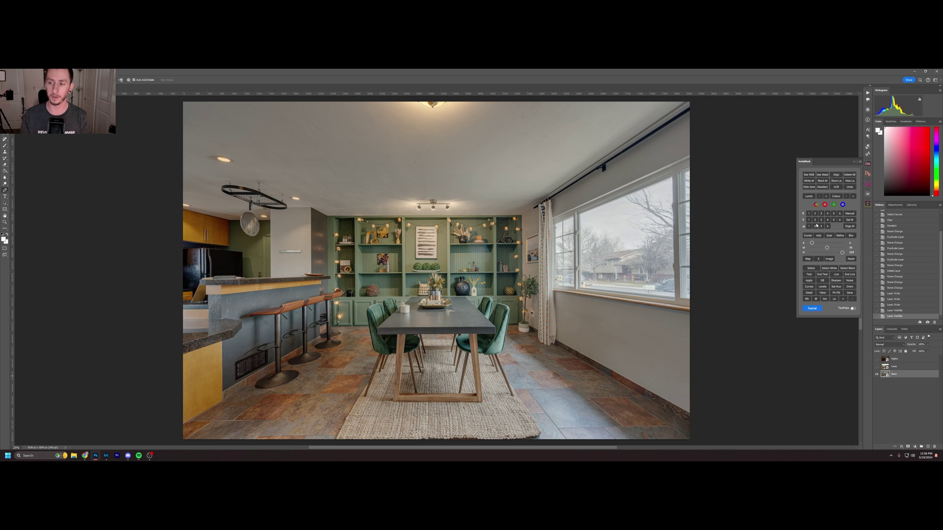
- Generate an InstaMask luminosity mask, apply it to the Lows layer, and show Lows
click(816, 220)
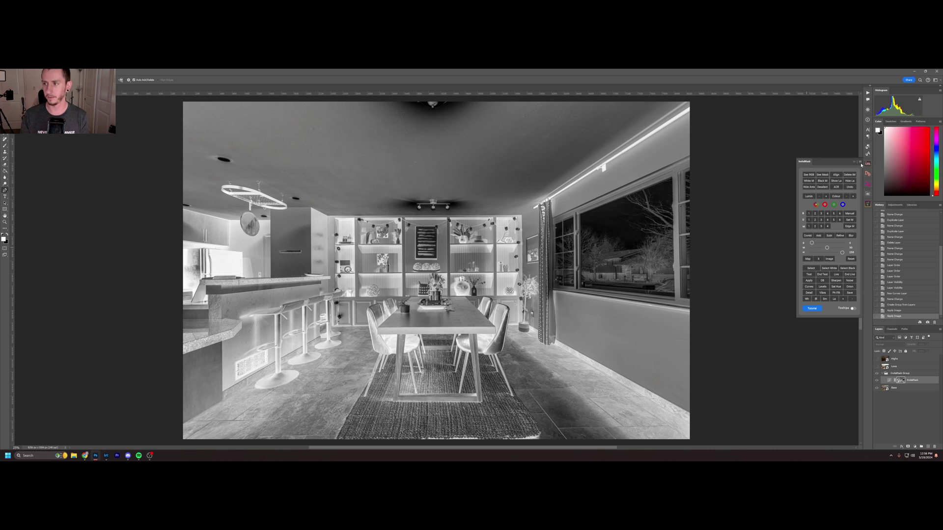
click(853, 163)
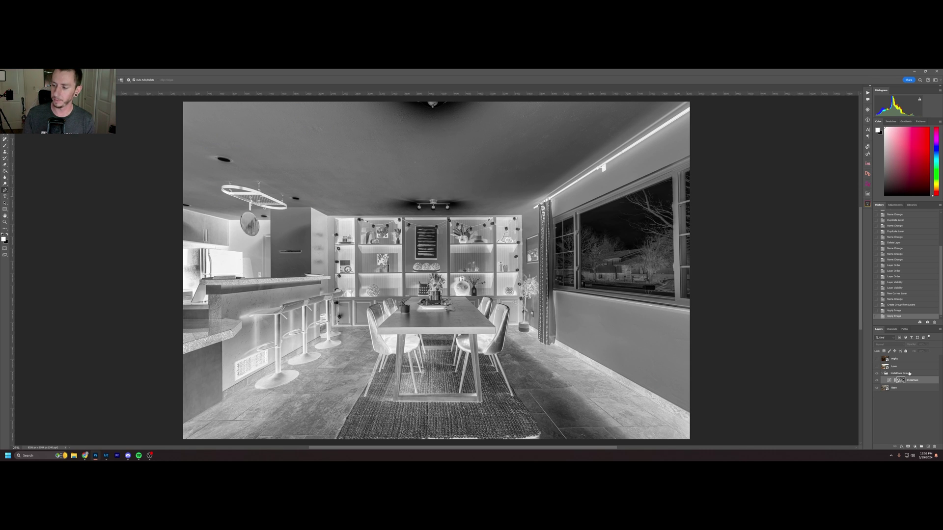
drag(903, 381, 904, 362)
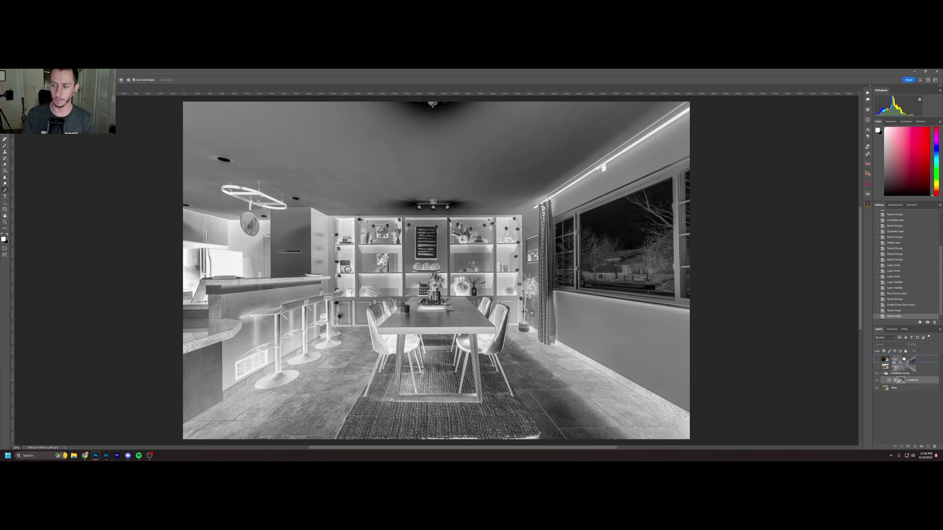
drag(903, 358, 903, 367)
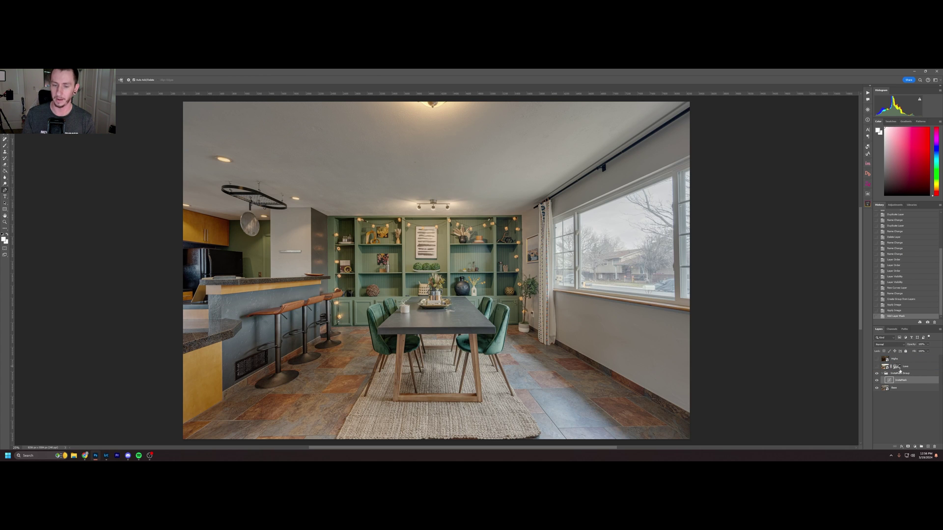
click(877, 367)
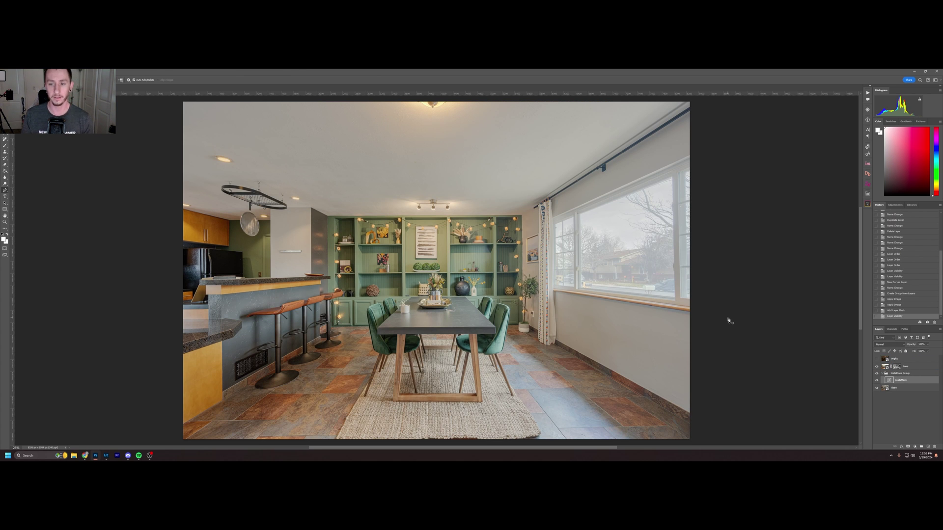
click(914, 367)
- Group Lows under a black mask and paint the darker exposure onto the shelves and chairs
click(921, 447)
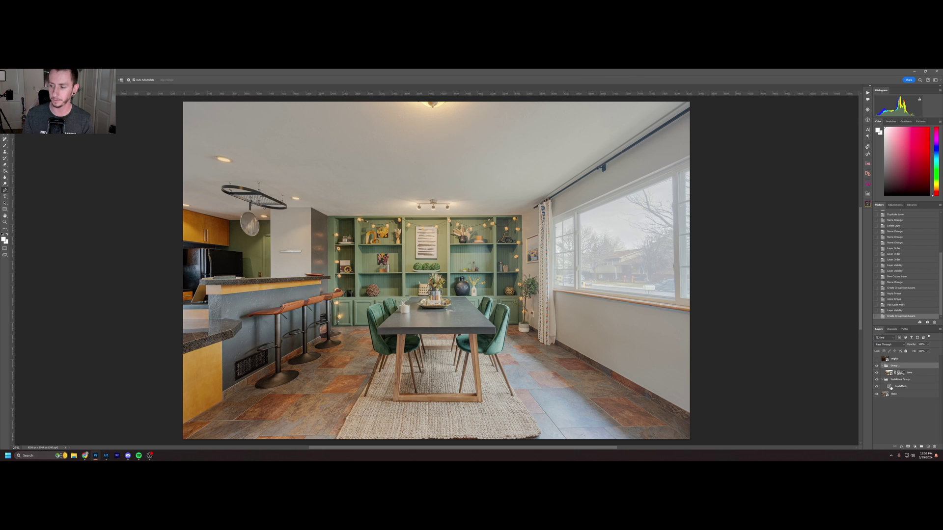
alt+click(908, 446)
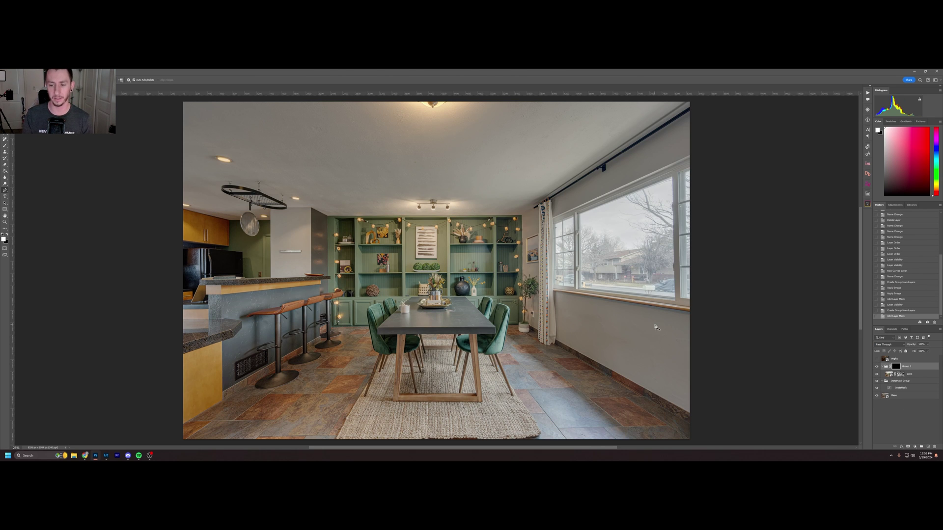
key(b)
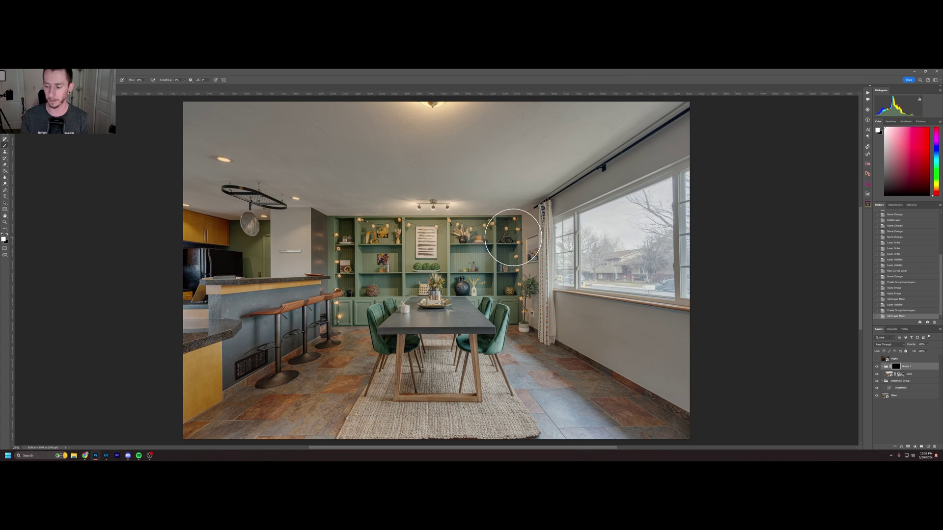
mouse_move(544, 237)
mouse_down()
mouse_move(515, 230)
mouse_move(509, 208)
mouse_move(504, 223)
mouse_move(512, 247)
mouse_move(512, 220)
mouse_move(538, 295)
mouse_up()
mouse_move(398, 341)
mouse_down()
mouse_move(388, 349)
mouse_move(491, 348)
mouse_move(408, 342)
mouse_move(234, 379)
mouse_move(227, 389)
mouse_move(259, 363)
mouse_up()
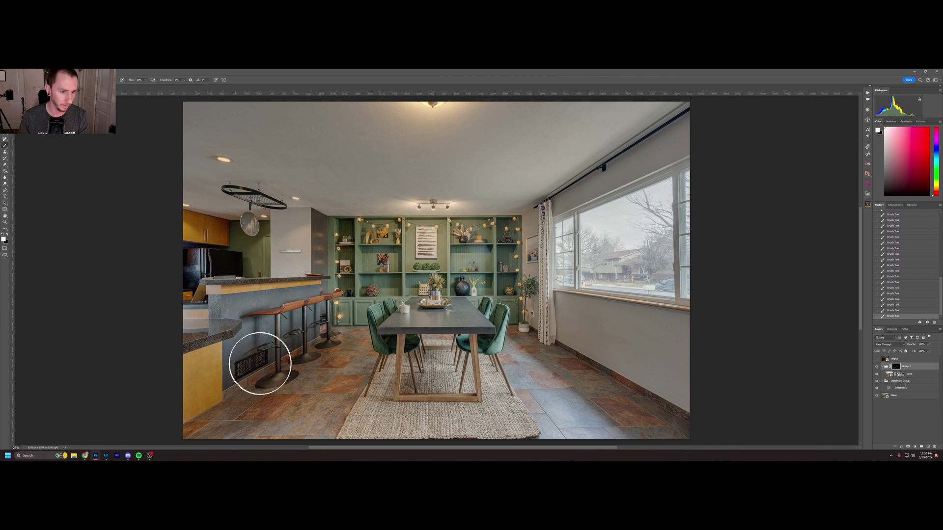
- Toggle Group 1 to compare the image with and without it, then collapse the group
click(877, 367)
click(877, 366)
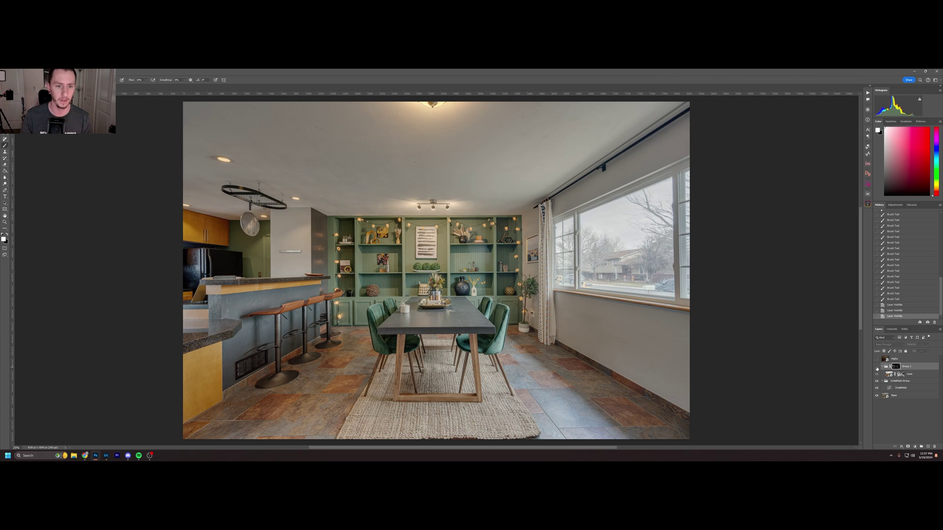
click(877, 366)
click(876, 367)
click(877, 367)
click(877, 366)
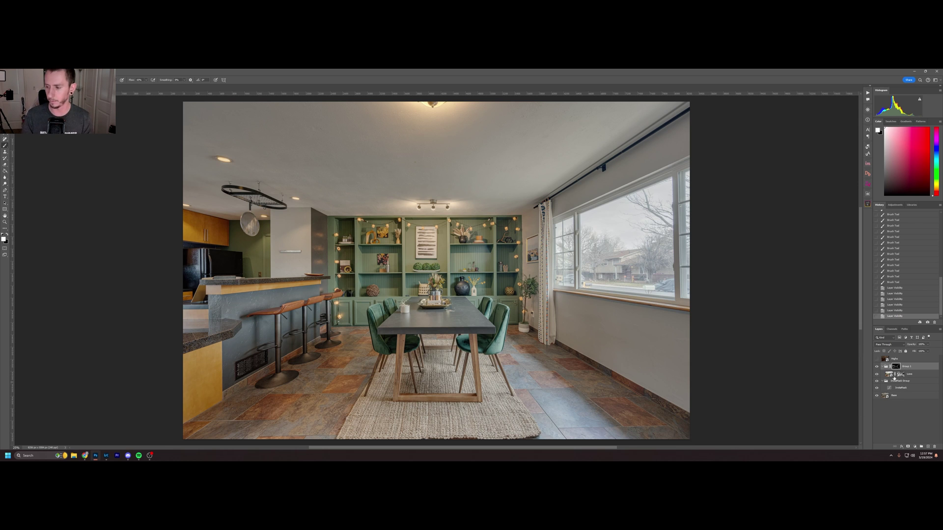
click(883, 367)
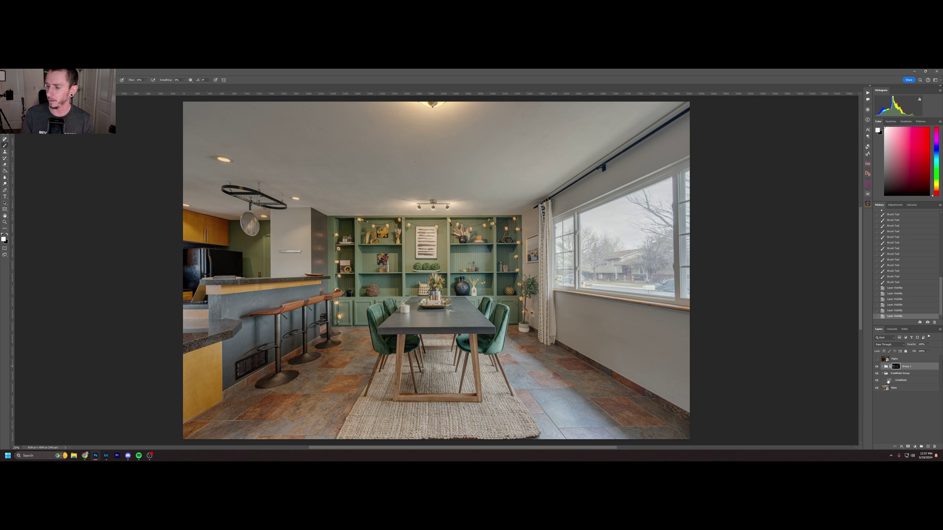
- Duplicate the Highs layer with Ctrl+J and reselect the original Highs layer
click(908, 412)
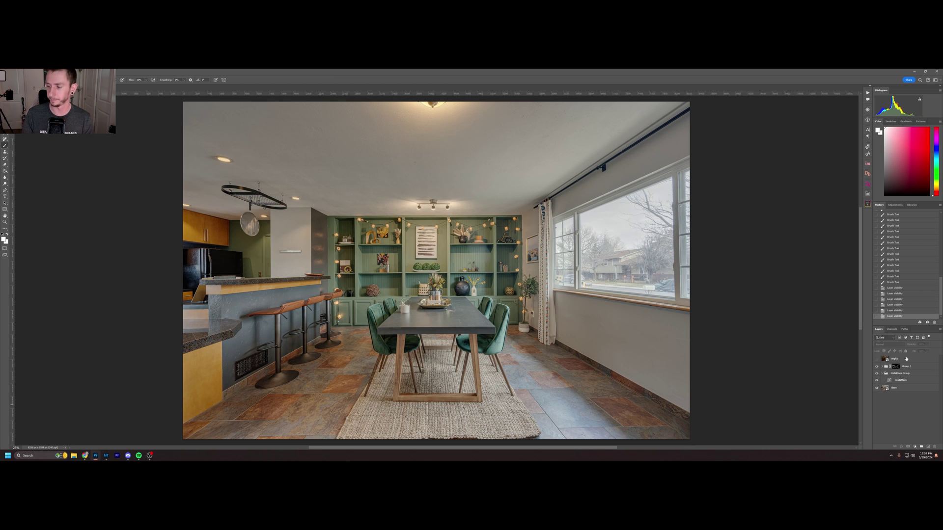
click(908, 360)
key(ctrl+j)
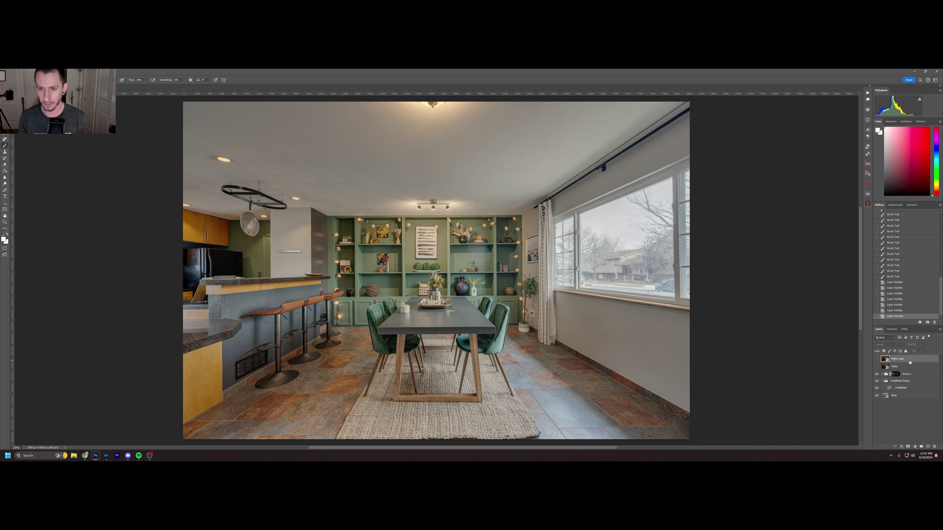
click(905, 367)
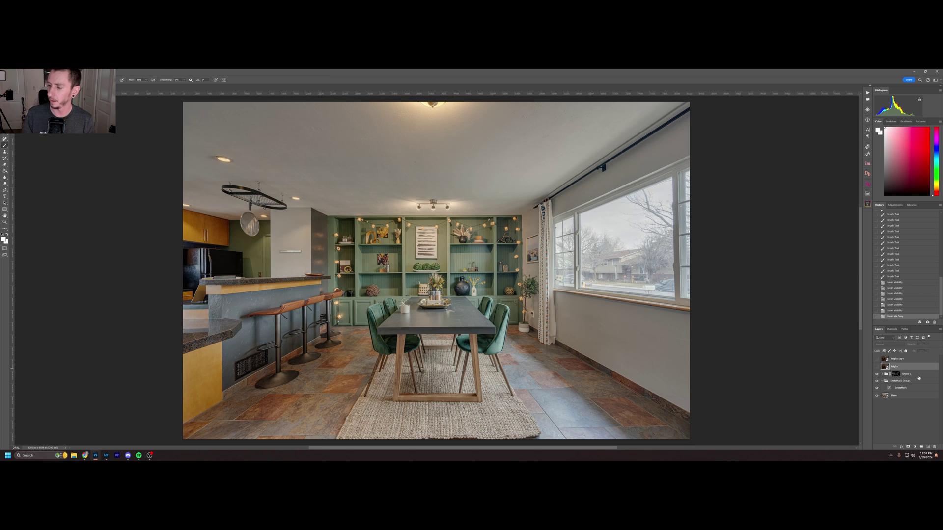
- Create a luminosity mask from the image with InstaMask
click(869, 165)
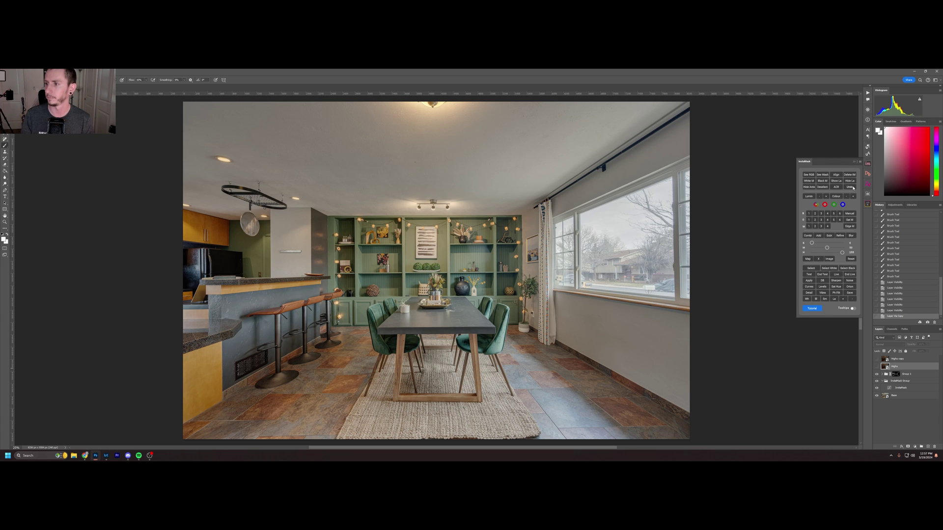
click(815, 214)
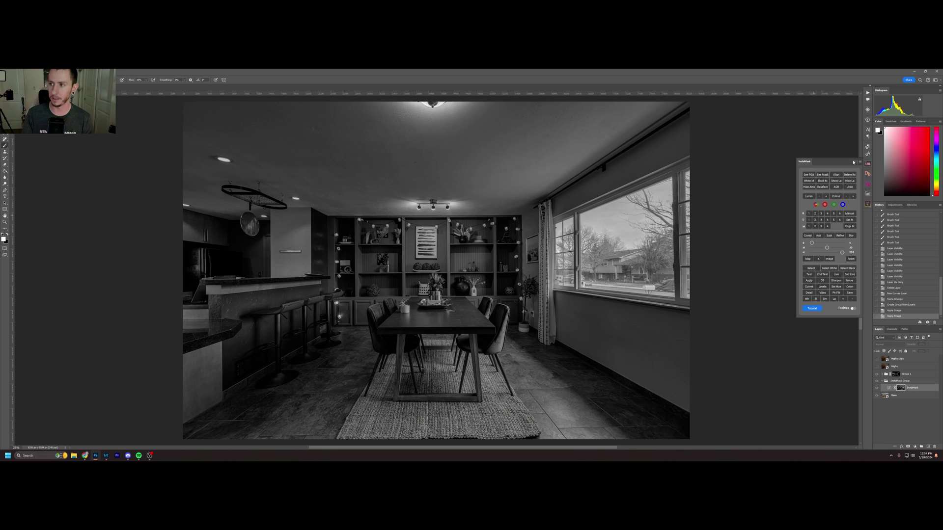
click(854, 162)
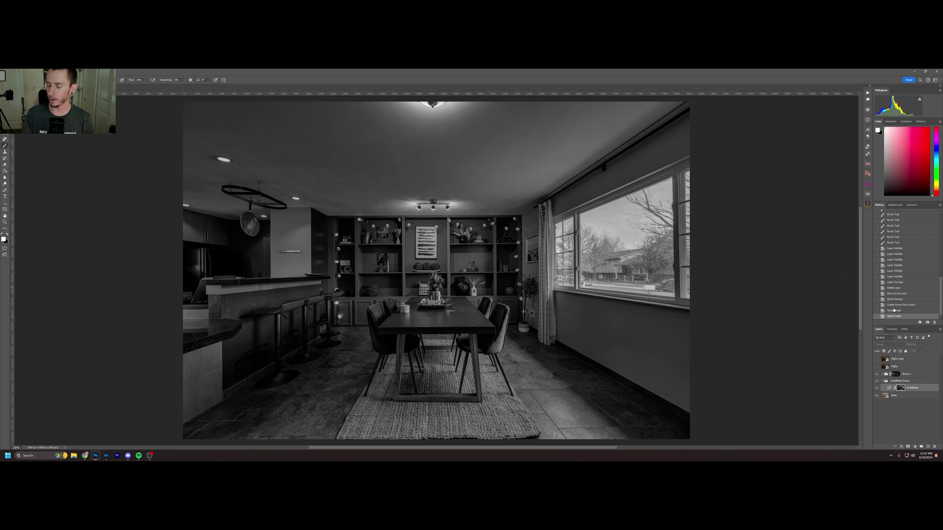
click(867, 164)
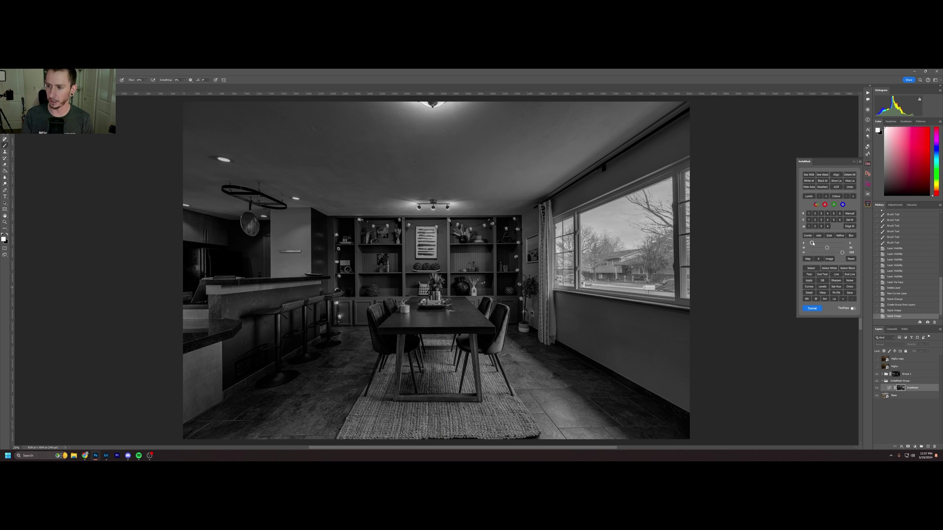
- Narrow the mask's tonal range around the window, then move the masked layer higher
drag(814, 243, 847, 255)
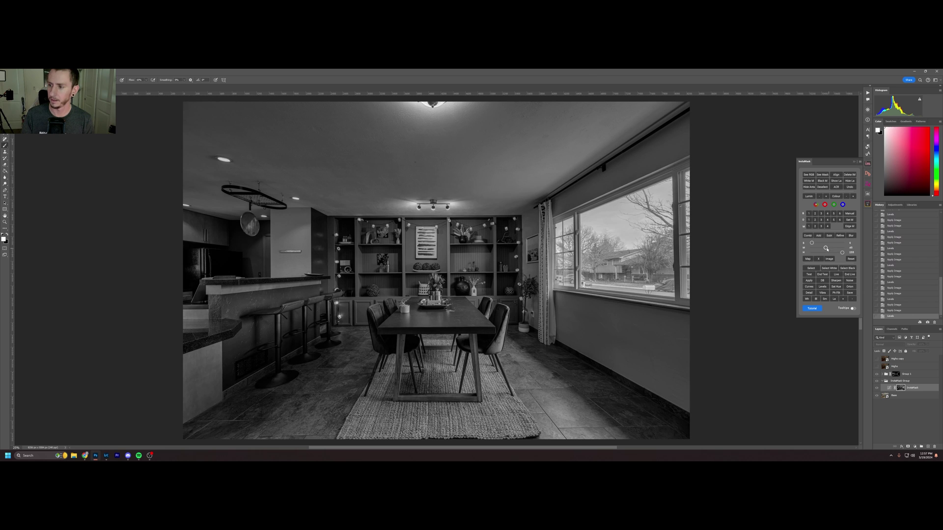
drag(824, 247, 825, 248)
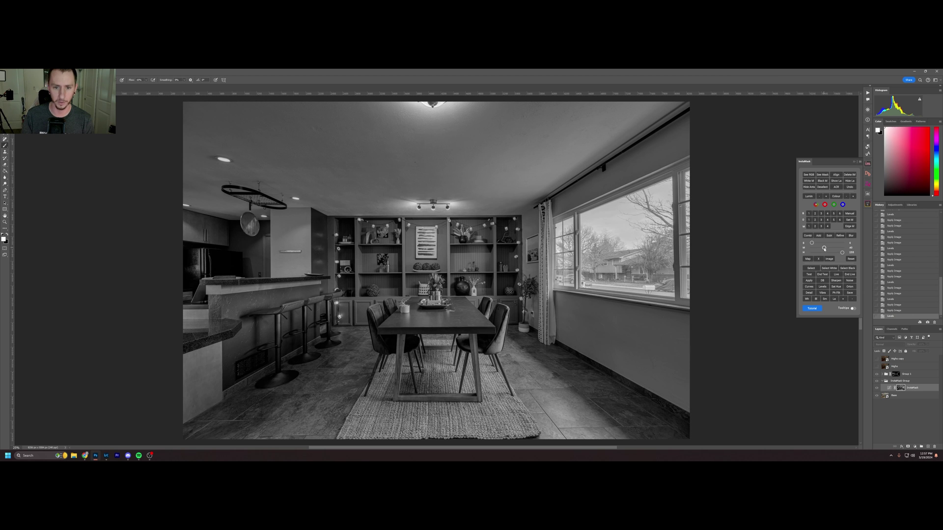
click(853, 162)
drag(902, 390, 897, 367)
click(876, 366)
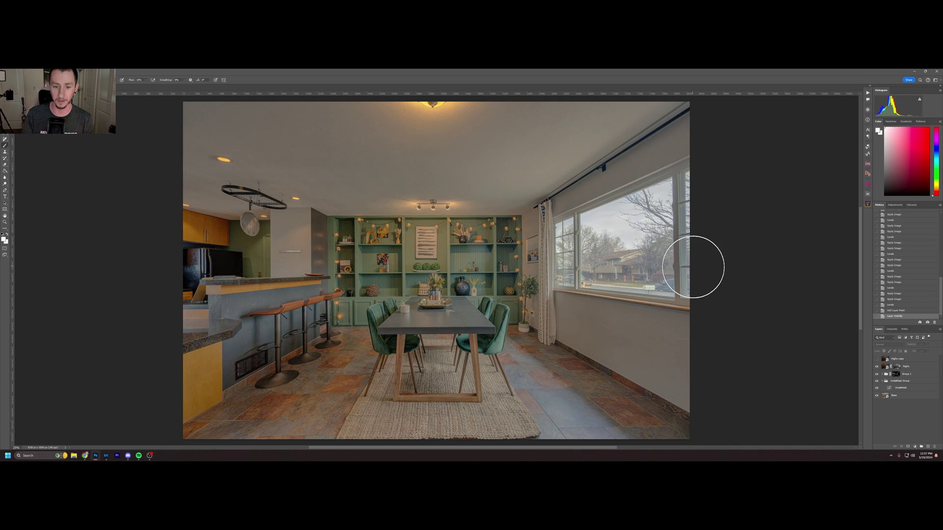
- Put the Highs layer into Group 2 and give it a black mask
click(916, 368)
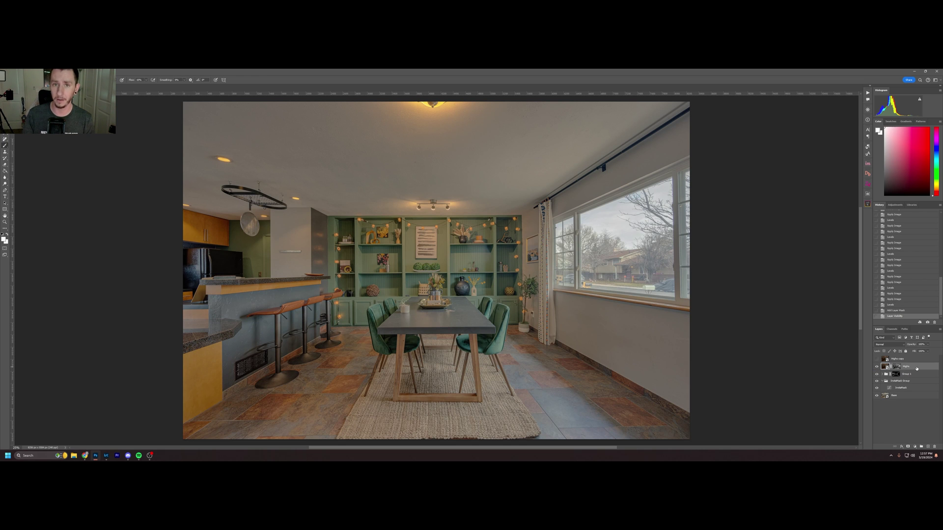
click(921, 447)
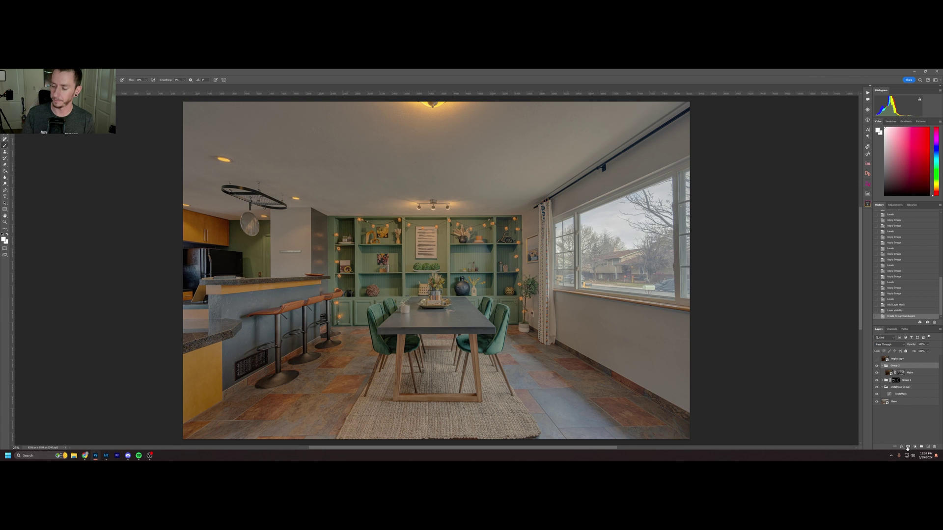
alt+click(907, 448)
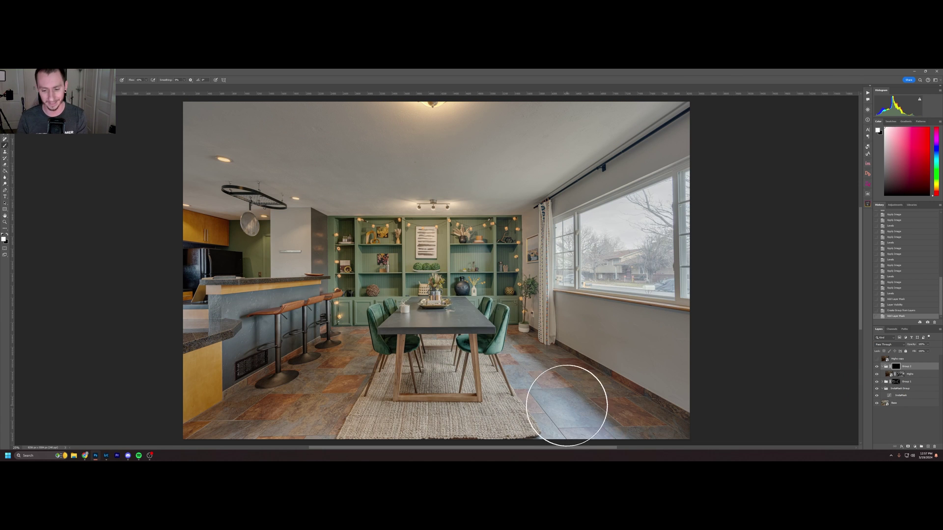
- Paint the Highs effect back onto the floor tiles, bar counter, ceiling and shelving
mouse_move(566, 406)
mouse_down()
mouse_move(585, 415)
mouse_move(553, 392)
mouse_move(568, 391)
mouse_move(582, 435)
mouse_move(513, 363)
mouse_move(499, 376)
mouse_up()
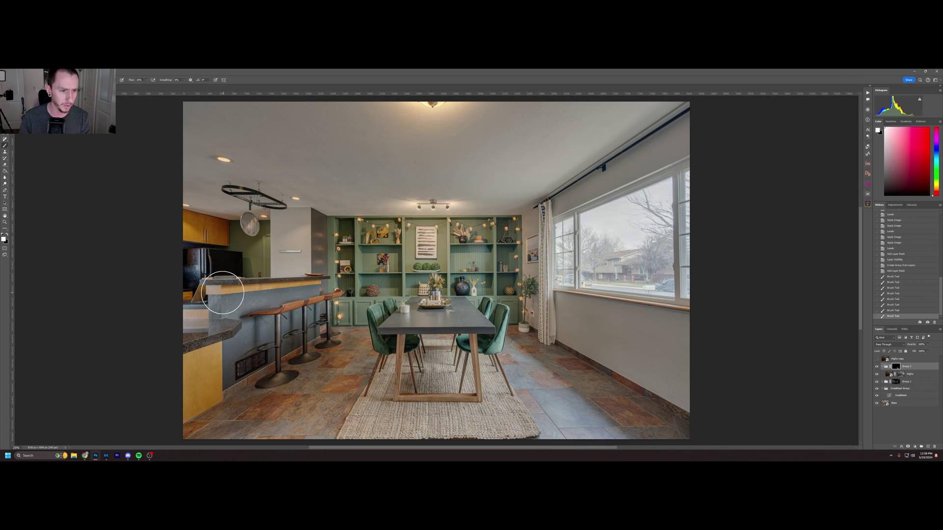
mouse_move(223, 293)
mouse_down()
mouse_move(193, 261)
mouse_move(208, 224)
mouse_up()
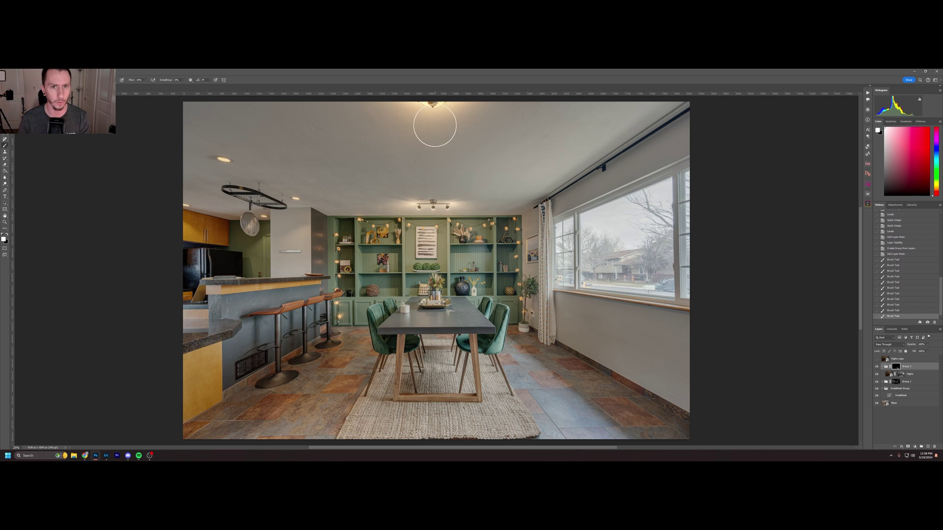
mouse_move(434, 126)
mouse_down()
mouse_move(416, 112)
mouse_move(449, 107)
mouse_move(375, 105)
mouse_move(469, 107)
mouse_up()
drag(468, 106, 385, 105)
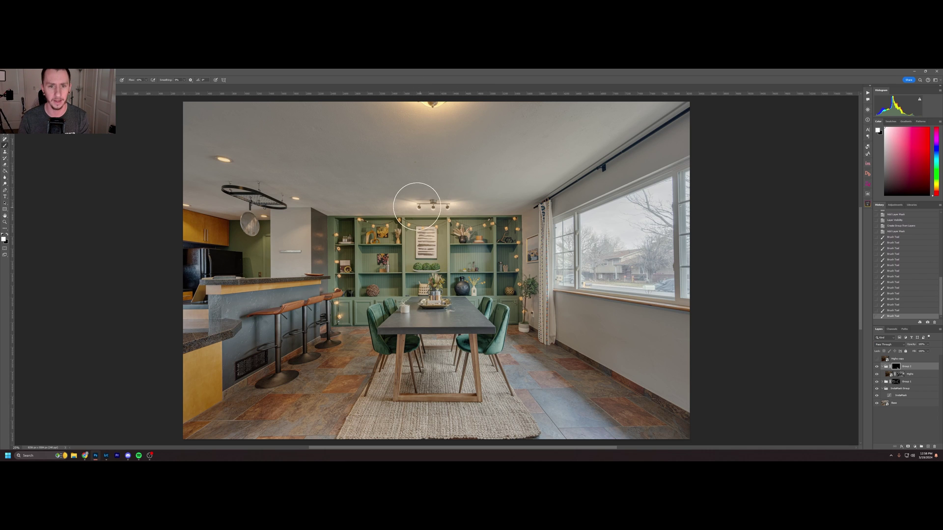
mouse_move(417, 207)
mouse_down()
mouse_move(486, 205)
mouse_move(435, 235)
mouse_up()
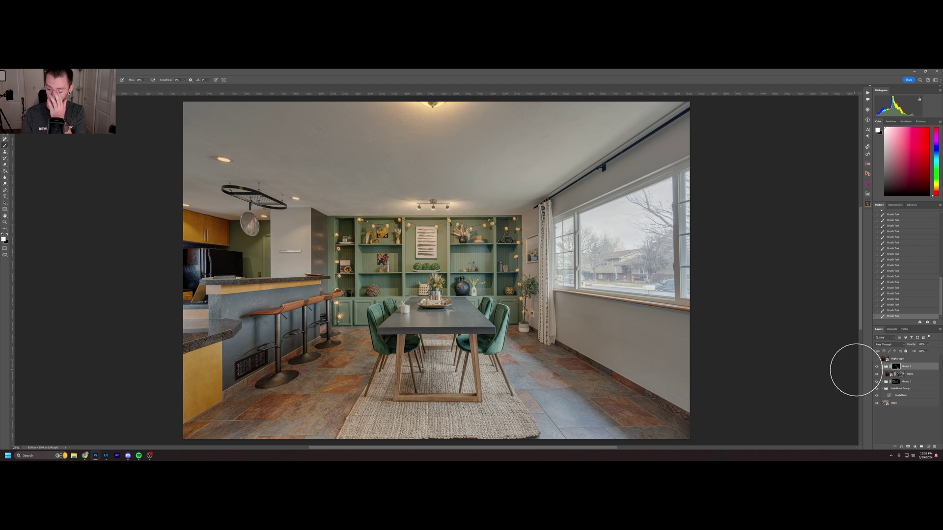
- Toggle Group 2 on and off to compare before and after
click(877, 368)
click(878, 368)
click(878, 368)
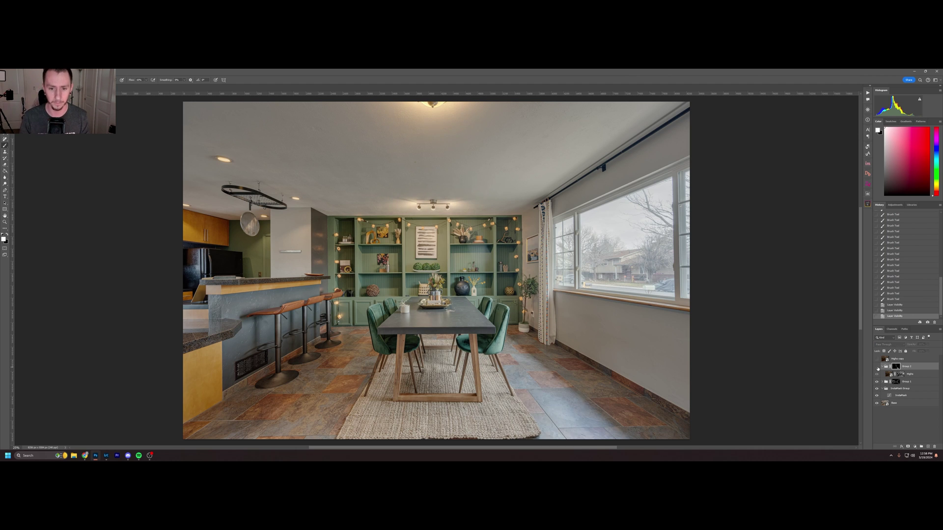
click(878, 368)
click(877, 368)
click(878, 368)
click(877, 368)
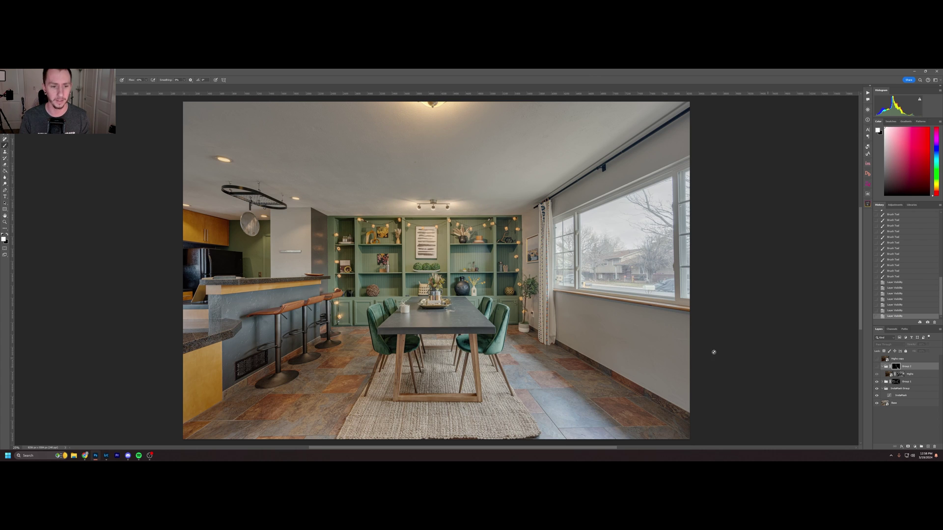
click(878, 368)
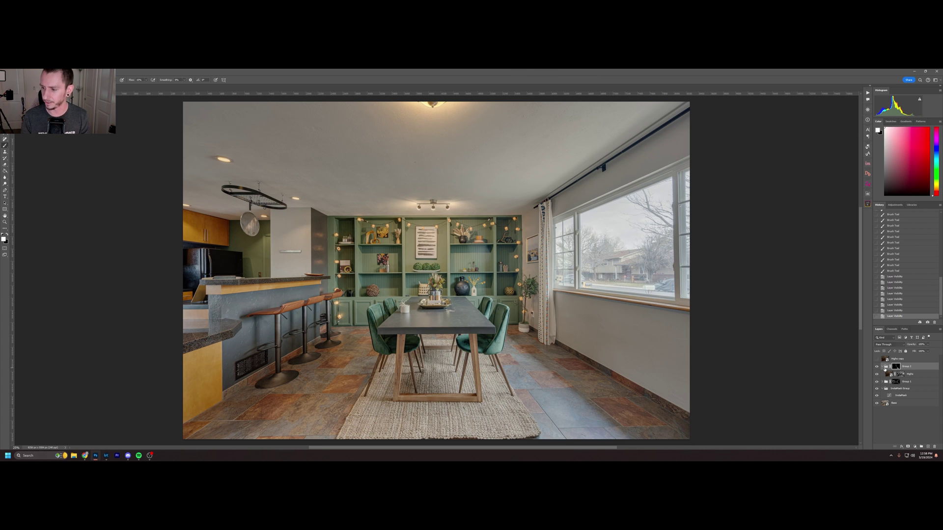
- Reveal the effect along the bar front and compare the result with Group 2 toggled
drag(264, 308, 321, 290)
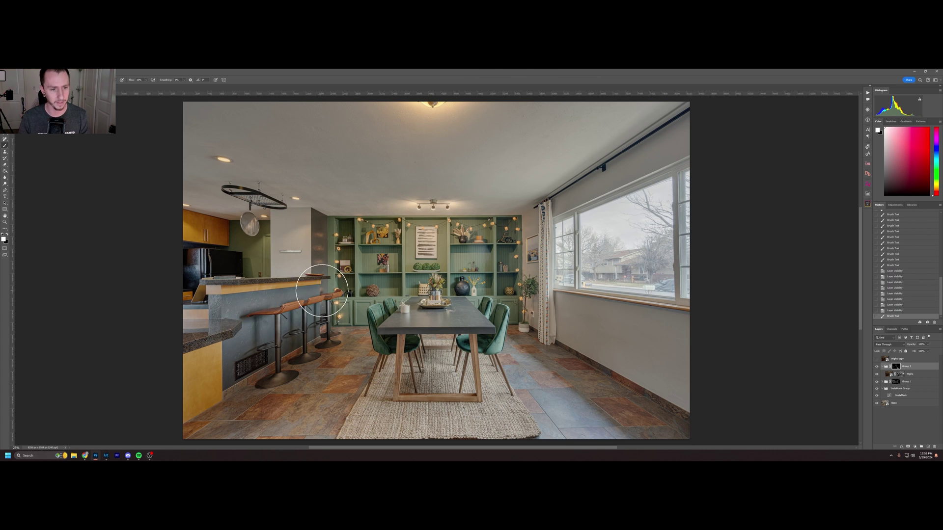
mouse_move(232, 326)
mouse_down()
mouse_move(316, 315)
mouse_move(231, 329)
mouse_move(347, 295)
mouse_up()
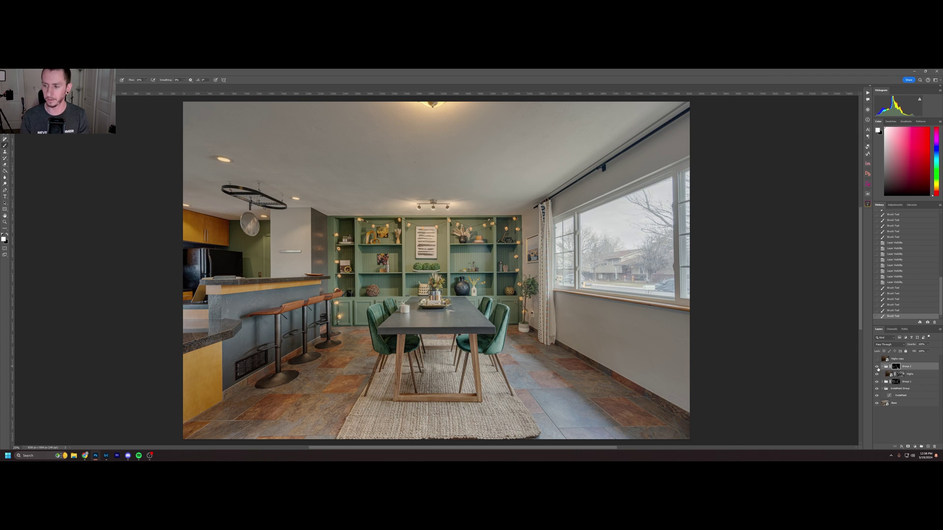
click(877, 368)
click(878, 368)
click(877, 368)
click(877, 368)
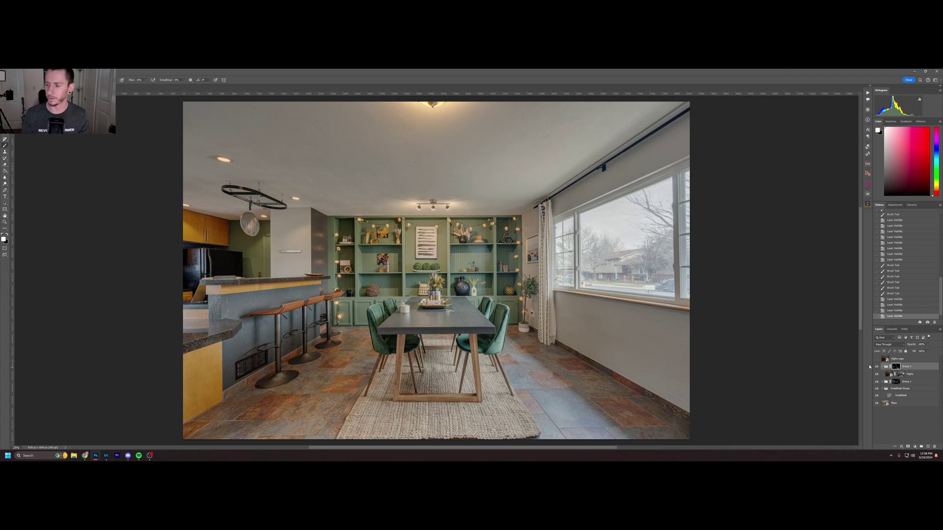
click(884, 359)
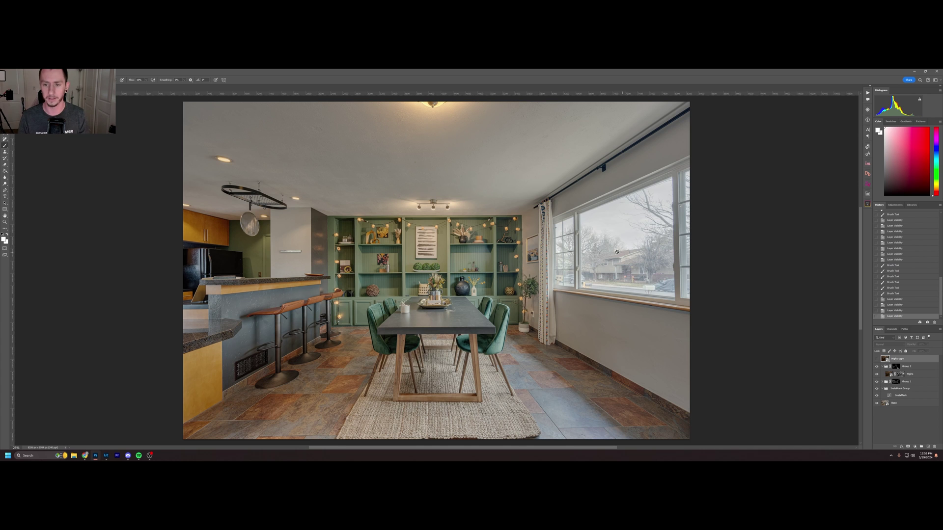
- Pen-trace the upper left-window pane and turn the path into a 2 px feathered selection
click(877, 359)
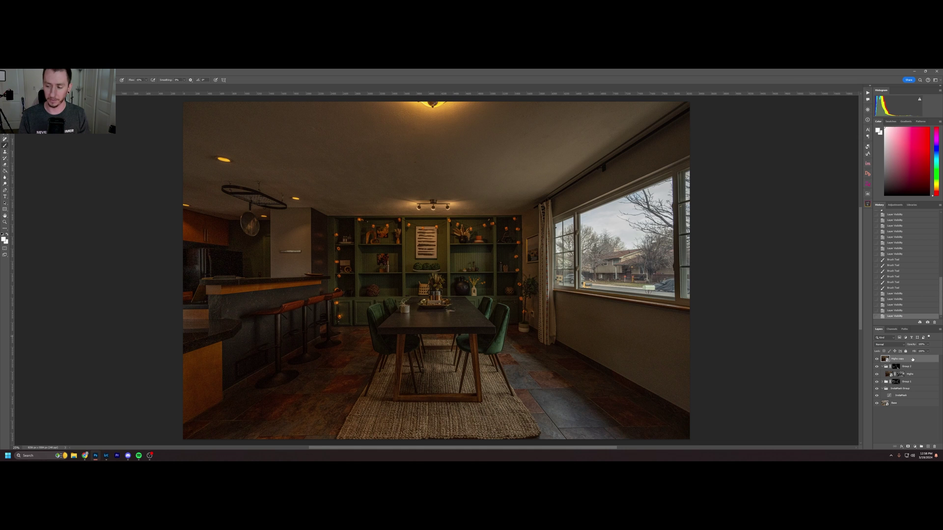
click(877, 359)
key(p)
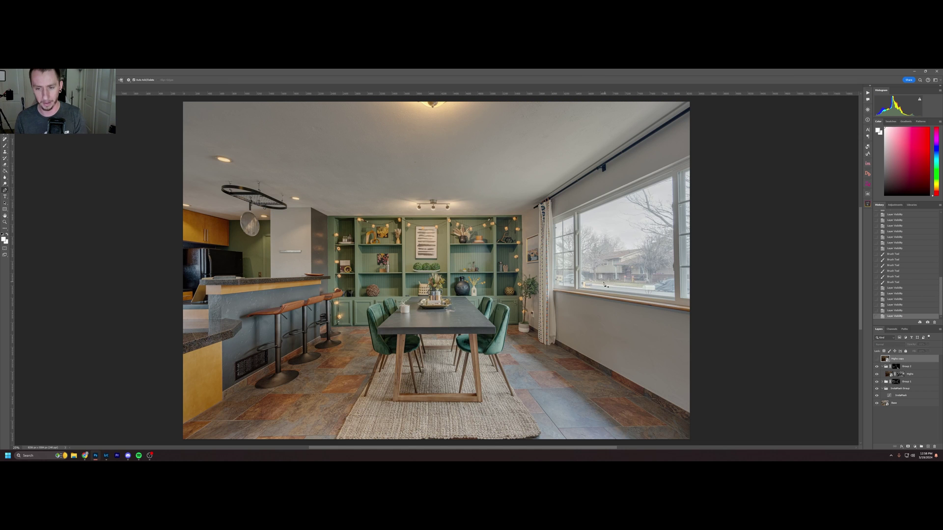
scroll(558, 226, up, 8)
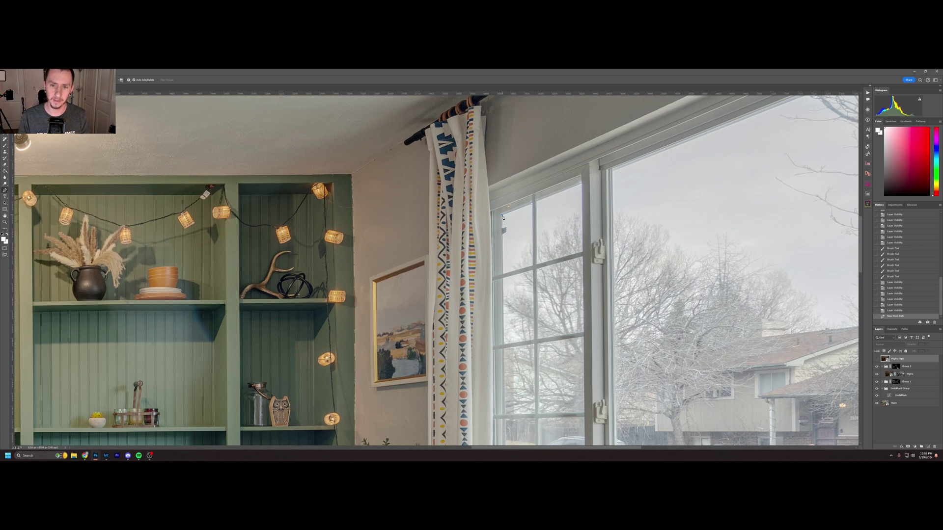
click(503, 275)
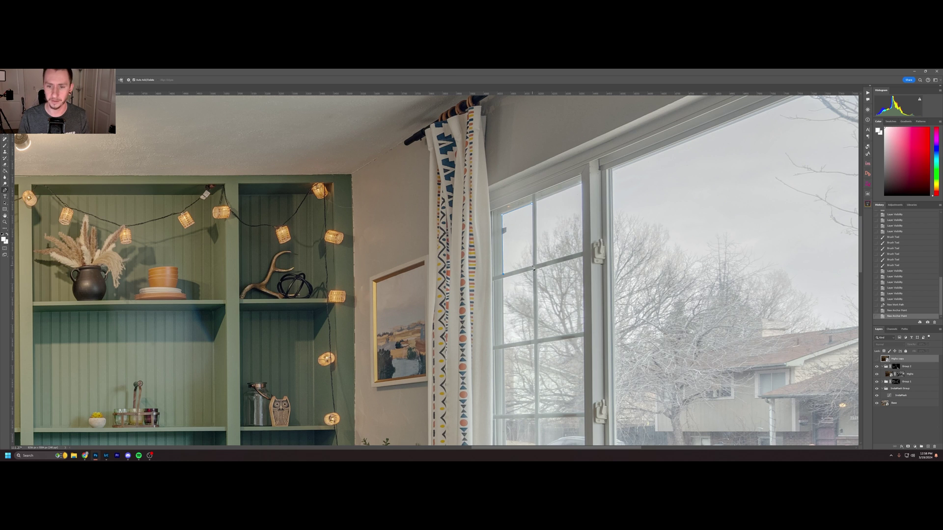
click(533, 205)
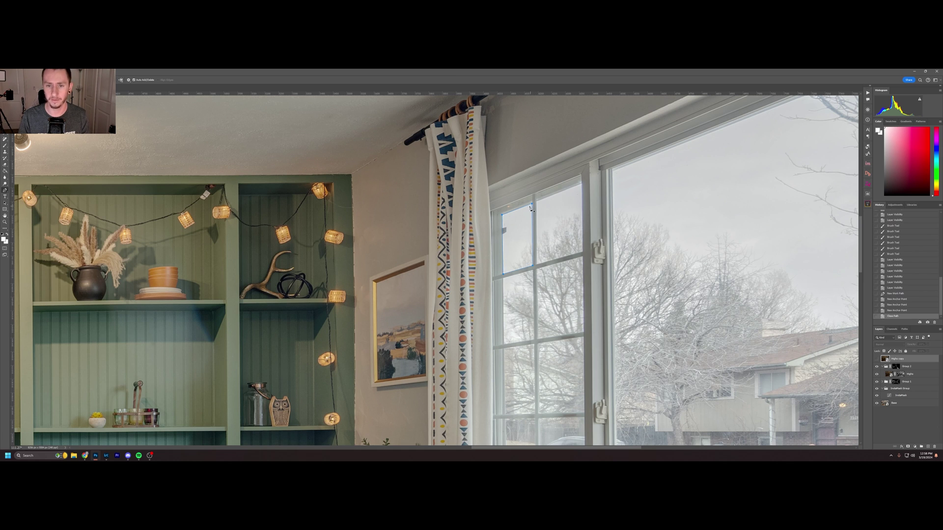
right_click(513, 165)
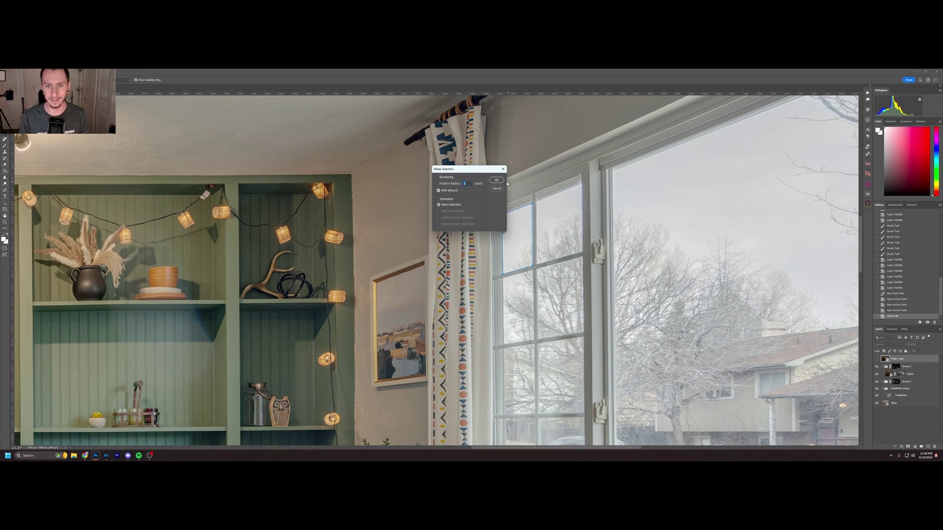
click(467, 182)
- Outline the next left-window pane and add it to the selection
click(533, 271)
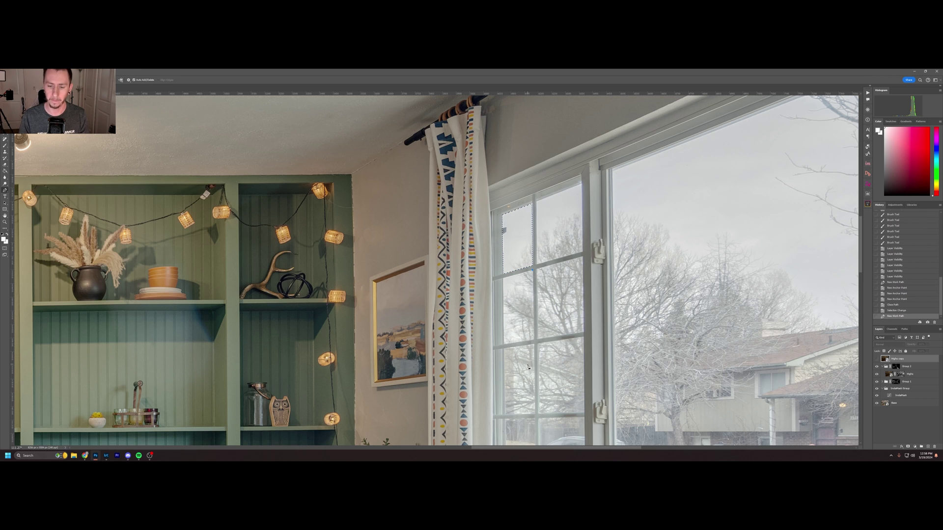
click(534, 339)
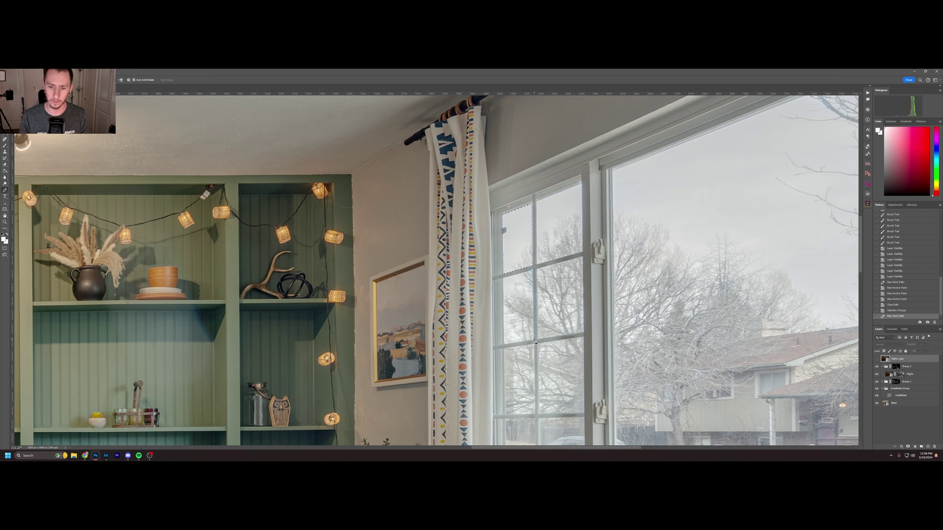
click(503, 344)
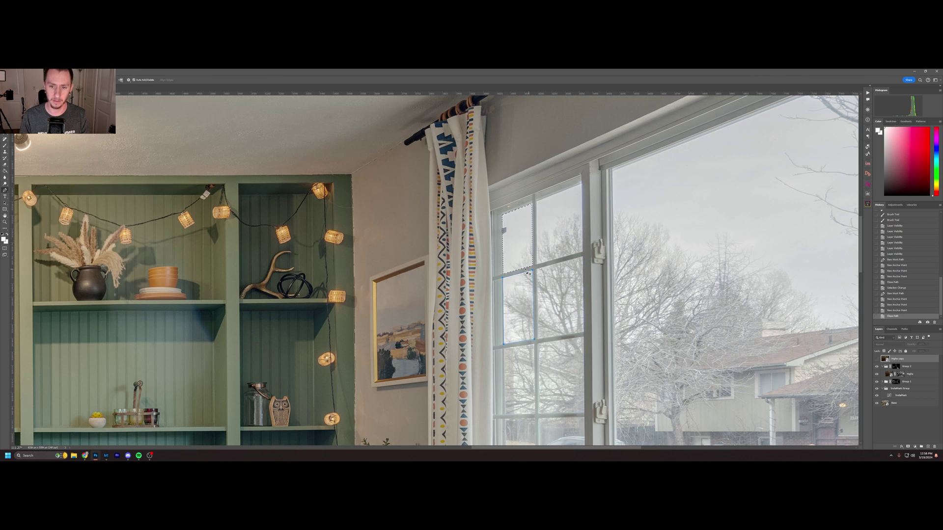
right_click(504, 165)
click(466, 182)
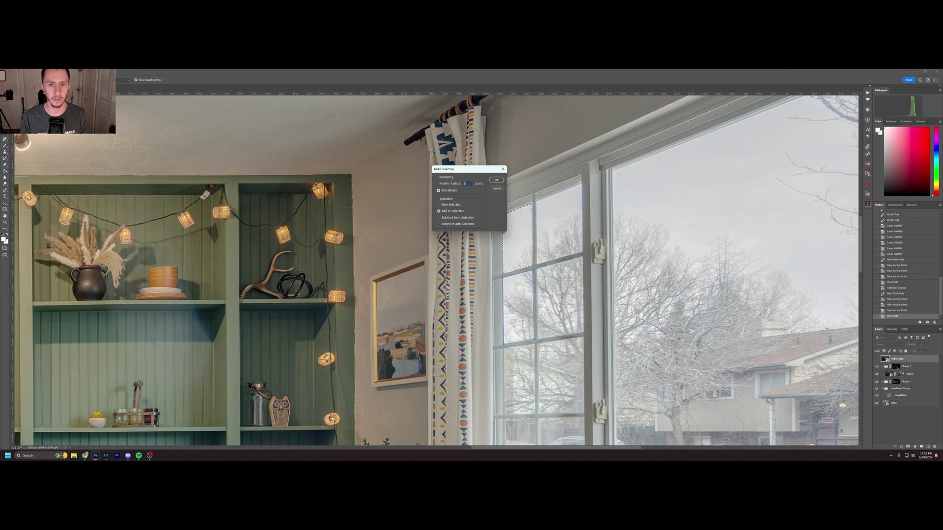
click(496, 180)
drag(535, 348, 531, 227)
- Add the two lower left-column panes to the window selection
click(532, 225)
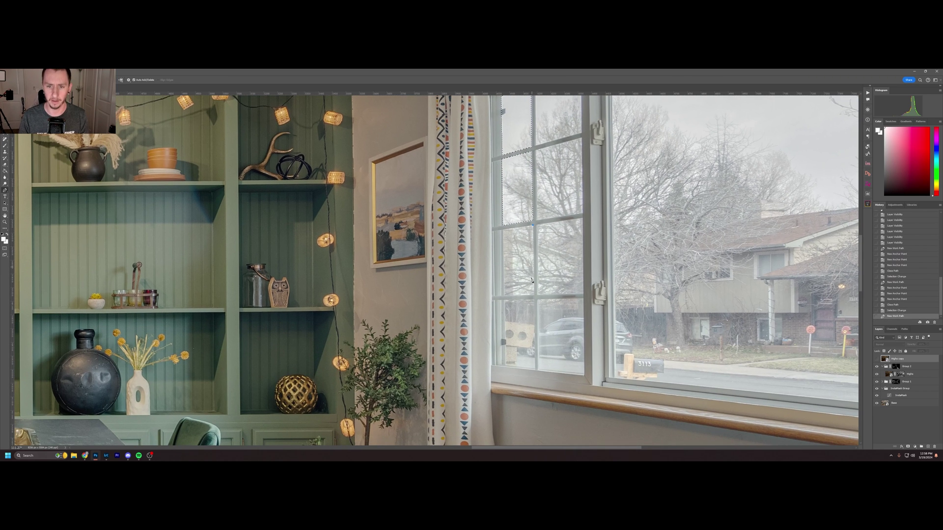
click(534, 295)
click(504, 295)
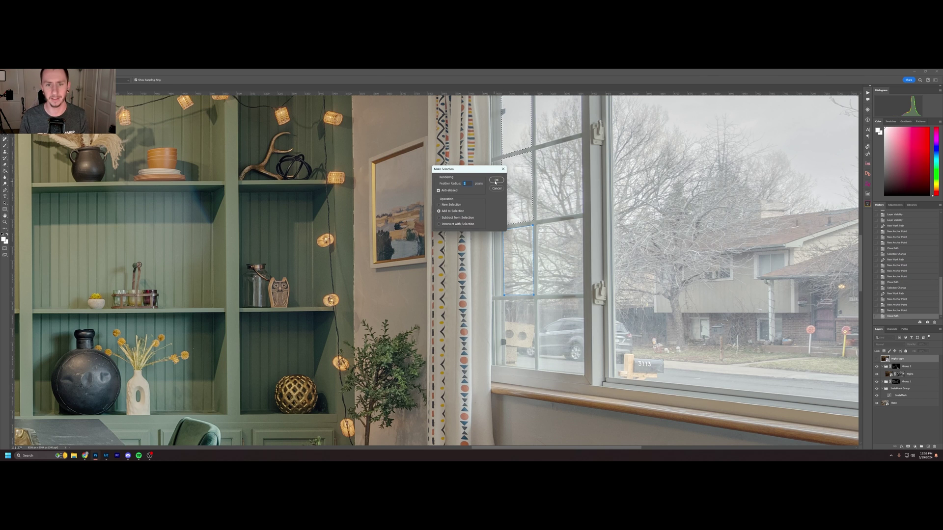
click(495, 181)
click(533, 298)
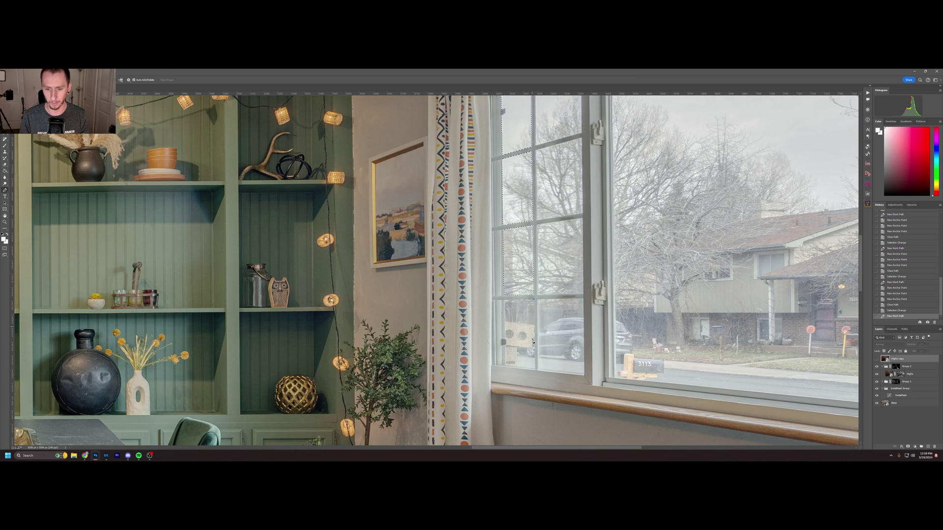
click(534, 368)
click(504, 366)
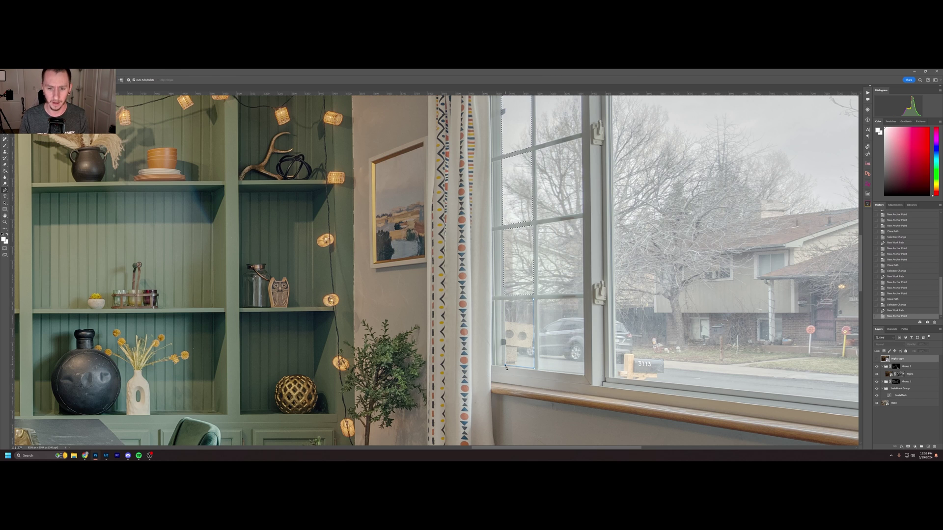
click(504, 301)
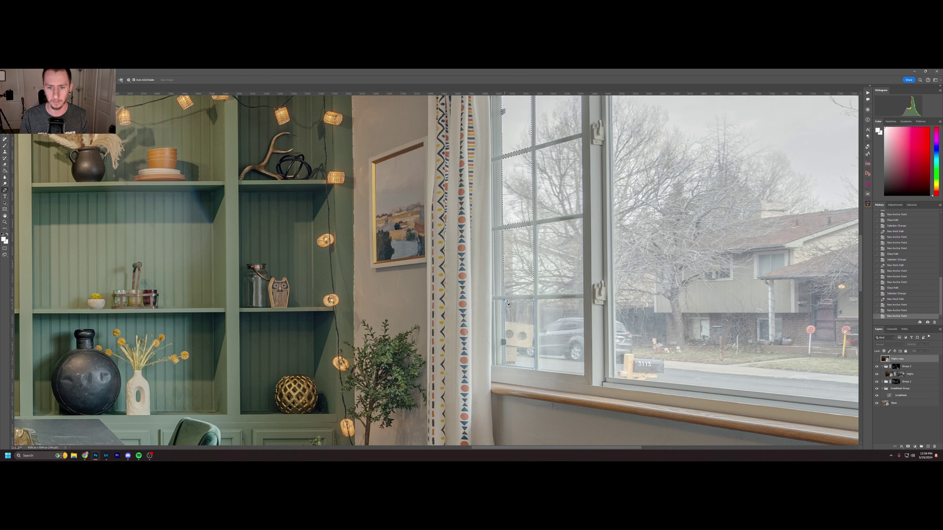
right_click(536, 307)
click(552, 321)
click(495, 181)
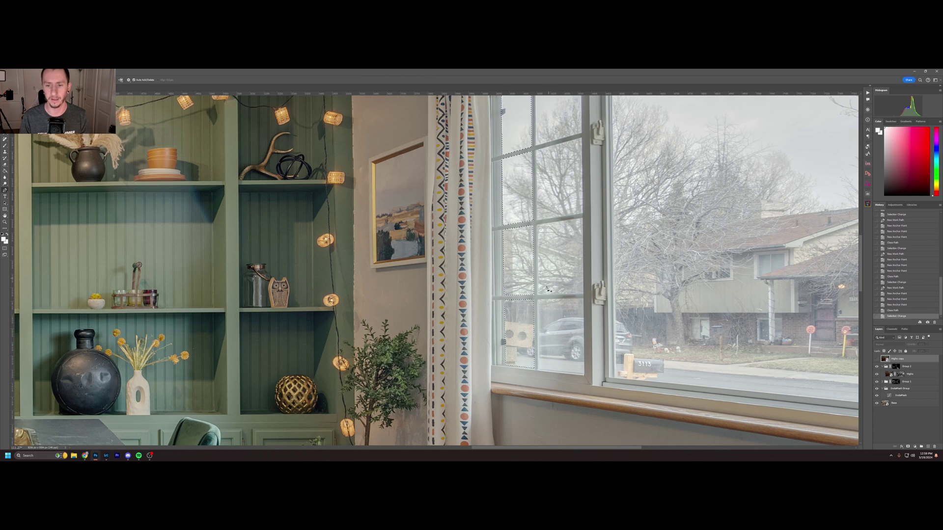
- Trace the two right-column panes beside the mullion and add them with 2 px feather
click(537, 300)
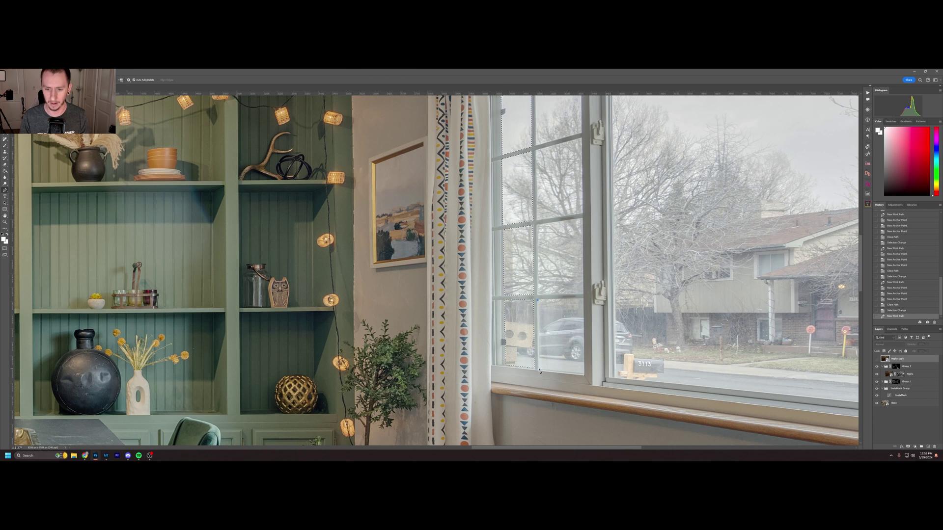
click(539, 369)
click(584, 375)
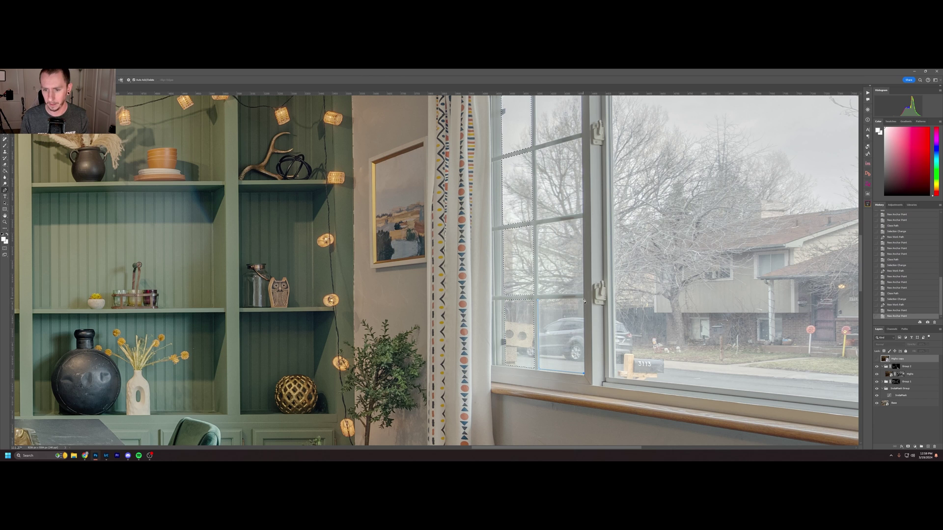
click(584, 299)
click(539, 300)
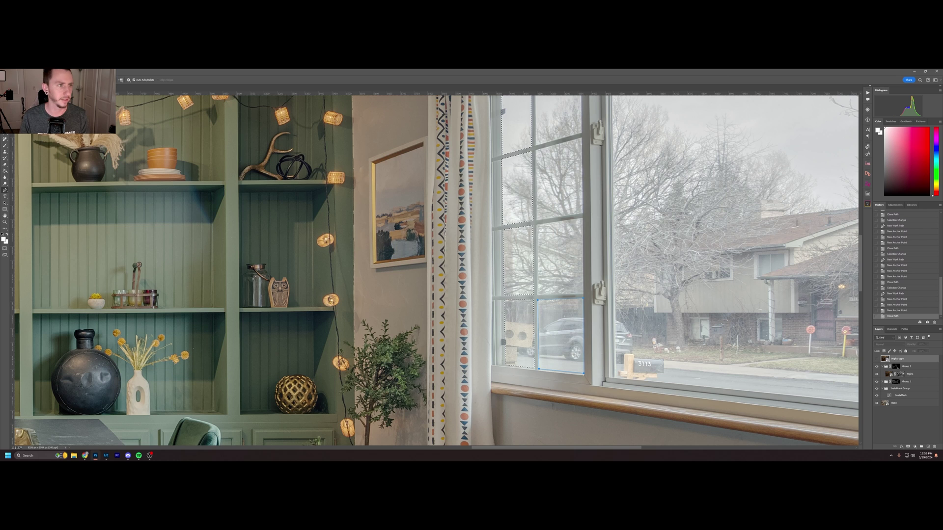
right_click(512, 164)
click(501, 181)
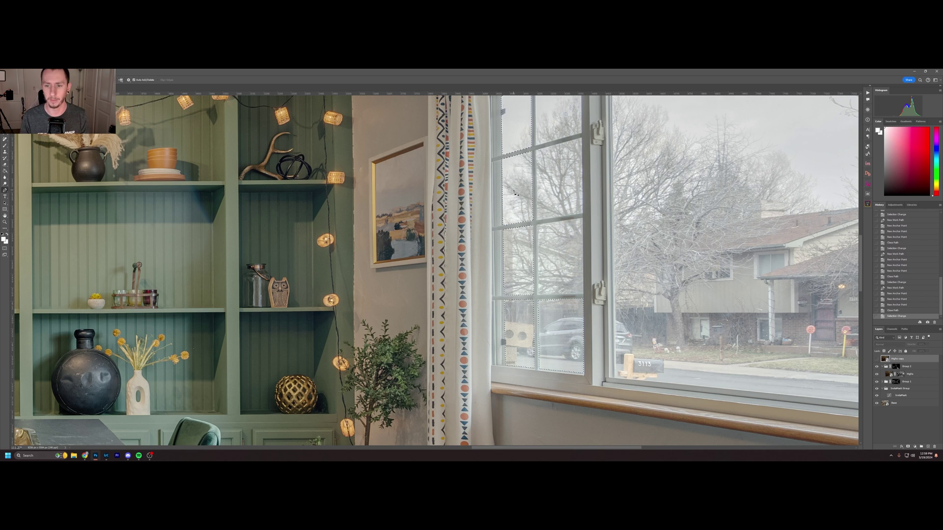
click(583, 220)
click(537, 226)
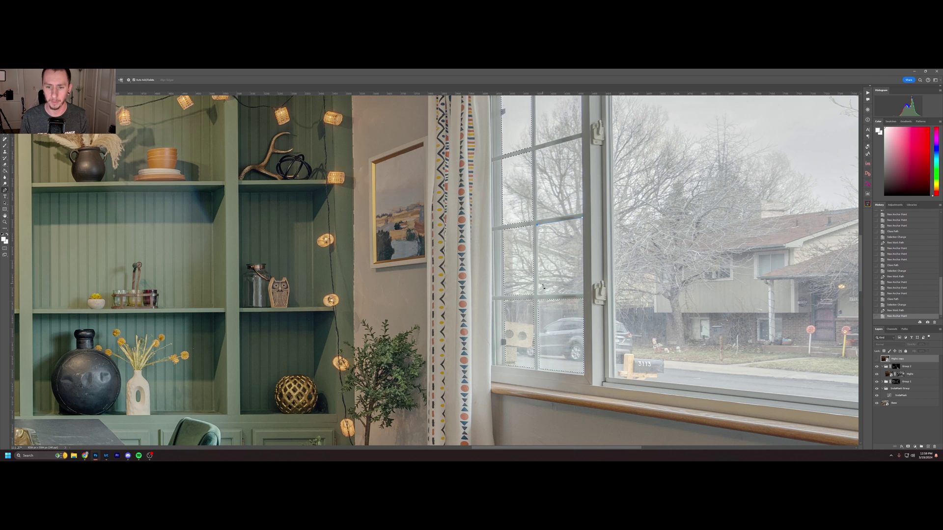
click(538, 295)
click(585, 296)
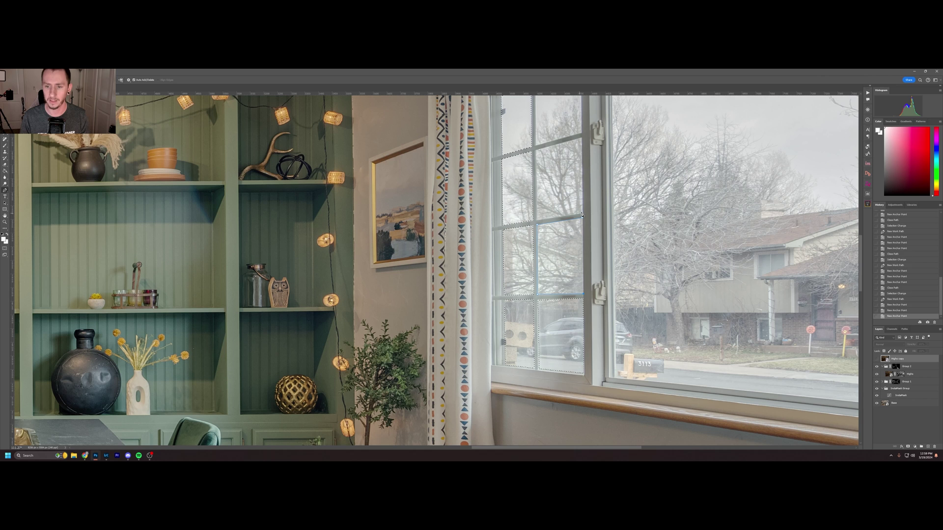
click(63, 79)
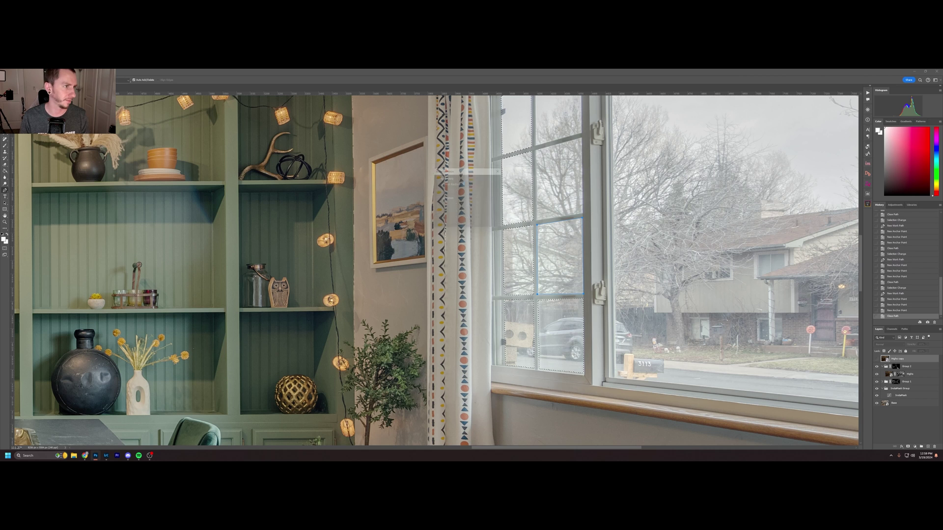
click(496, 180)
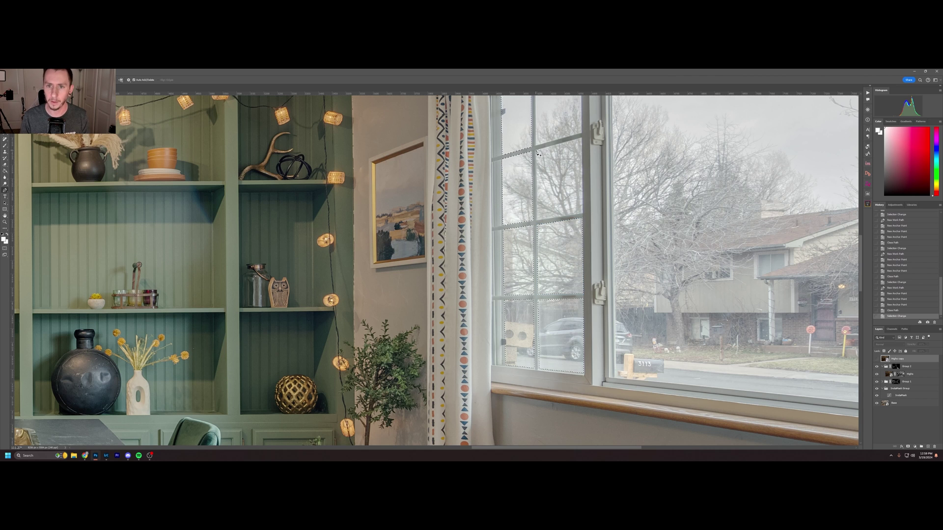
- Outline the upper right-column pane and add it to the selection
click(541, 222)
click(536, 221)
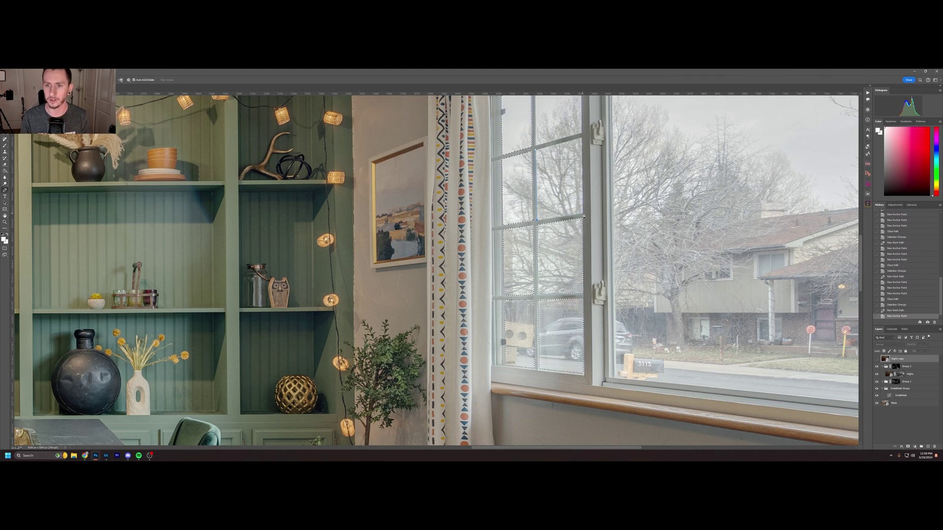
click(583, 216)
click(582, 140)
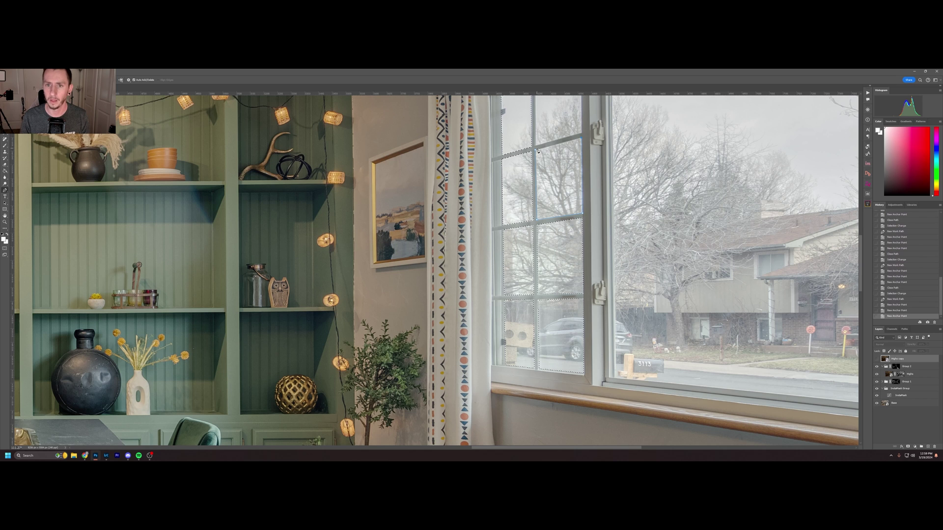
click(535, 150)
right_click(429, 166)
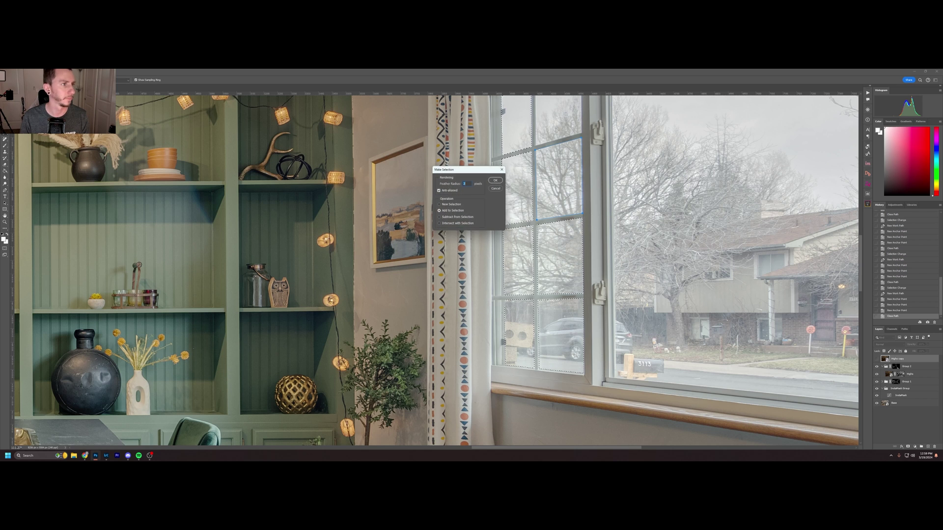
click(466, 184)
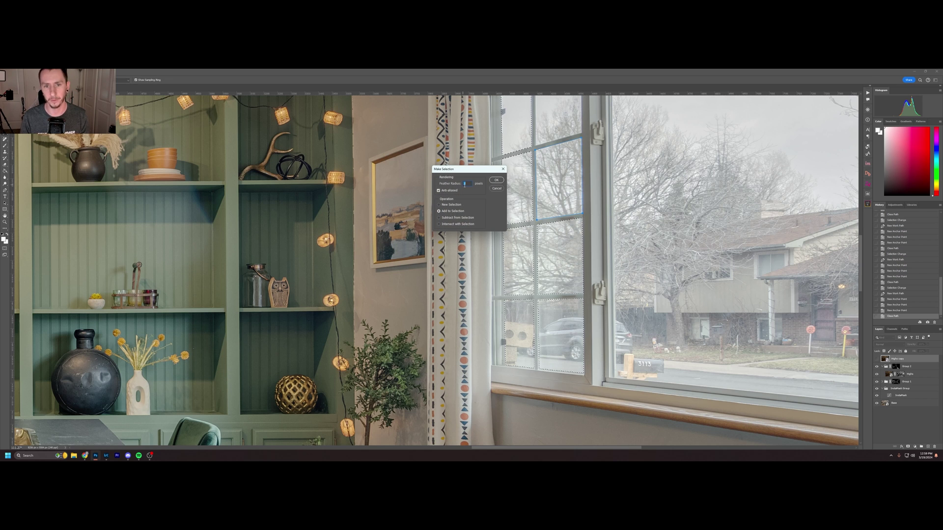
key(Return)
scroll(535, 180, up, 5)
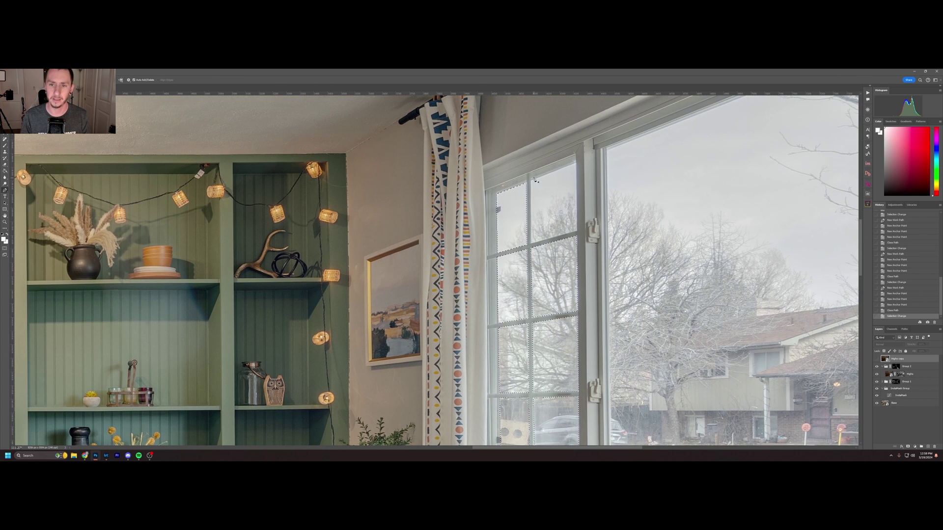
- Trace the top window pane and add it to the feathered selection
click(528, 253)
click(579, 230)
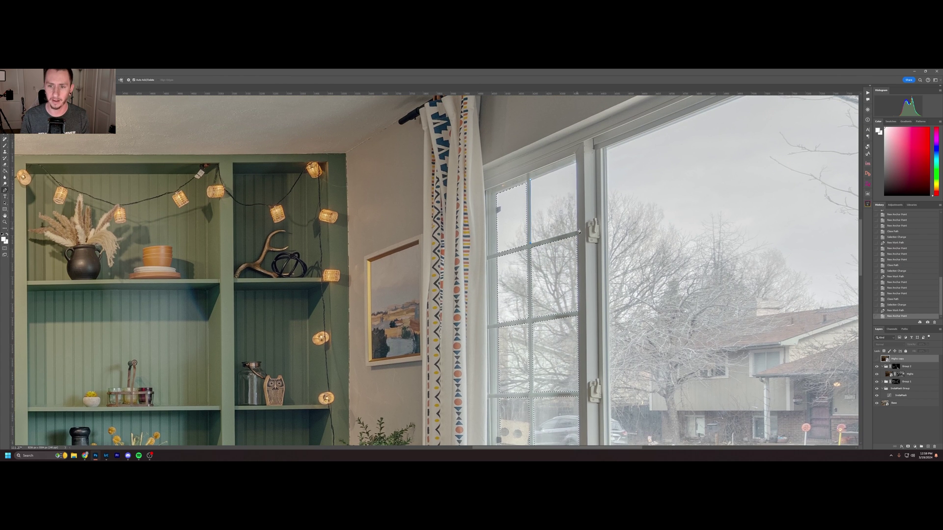
click(573, 190)
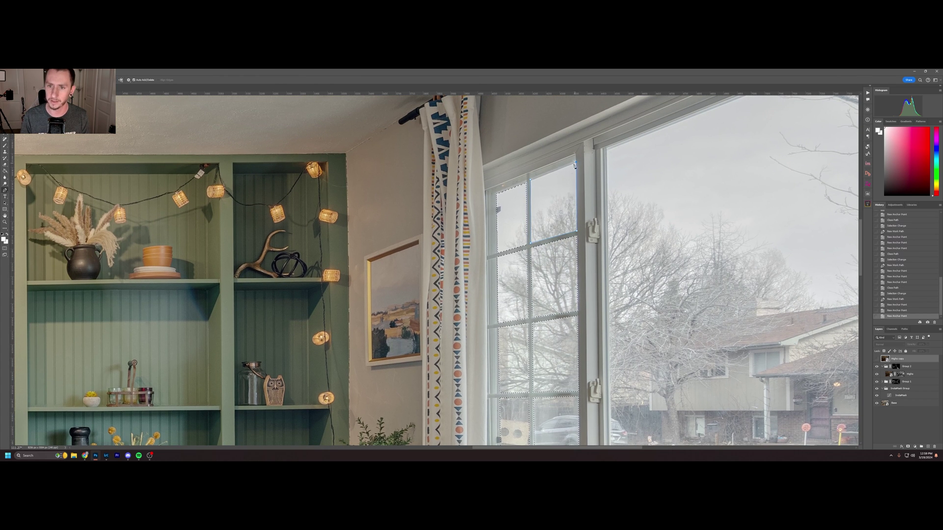
click(531, 181)
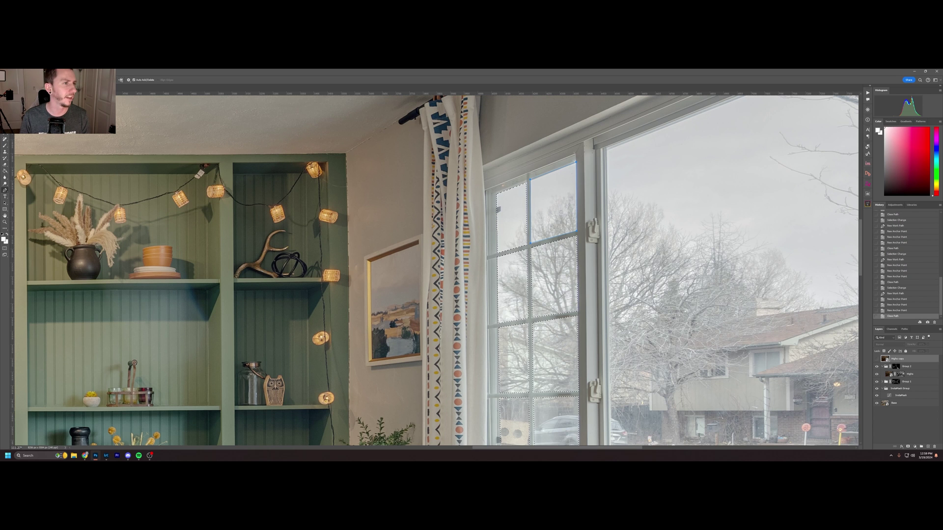
right_click(421, 118)
click(424, 151)
click(496, 180)
- Begin outlining the large right-hand window glass along its lower frame edge
click(607, 150)
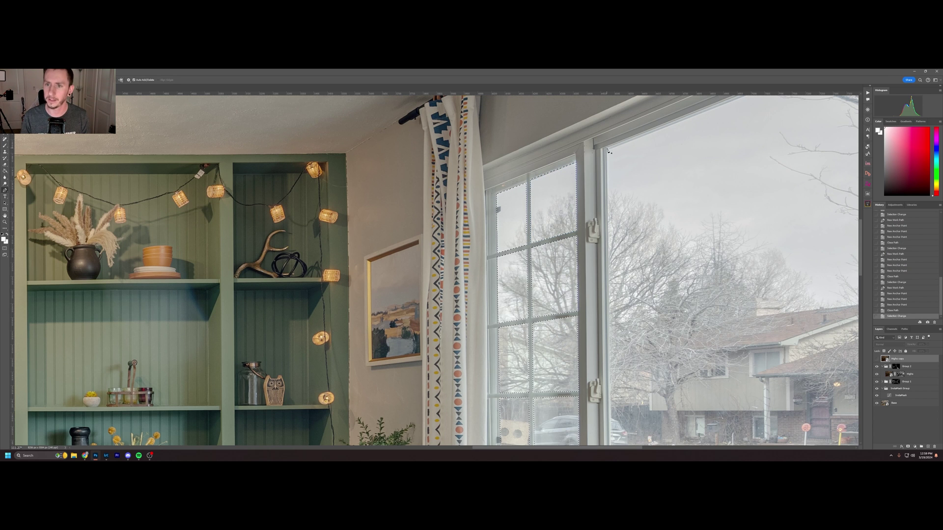
scroll(612, 187, down, 10)
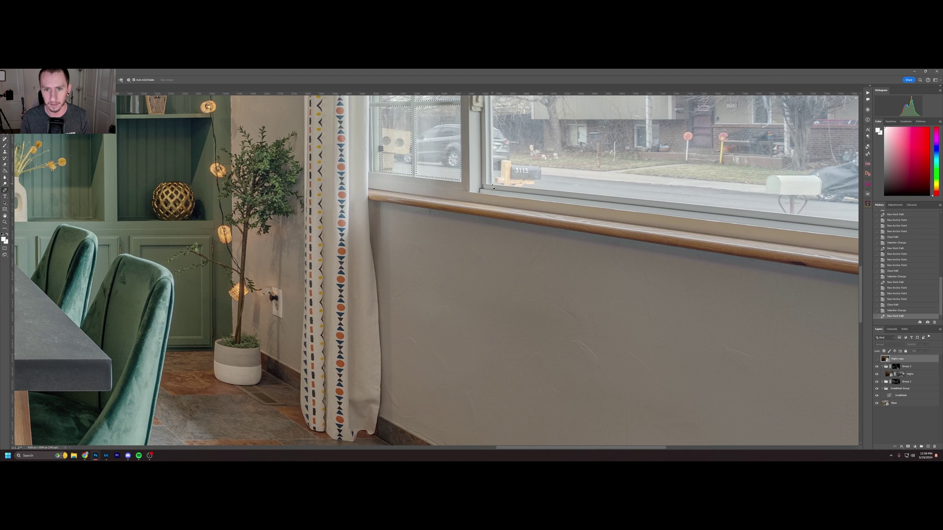
click(492, 186)
scroll(417, 184, right, 10)
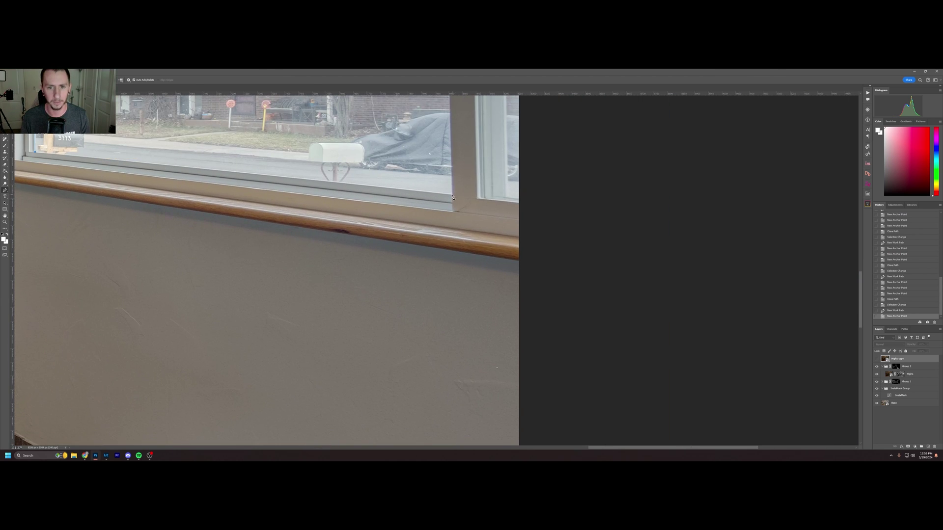
click(456, 195)
scroll(461, 245, up, 8)
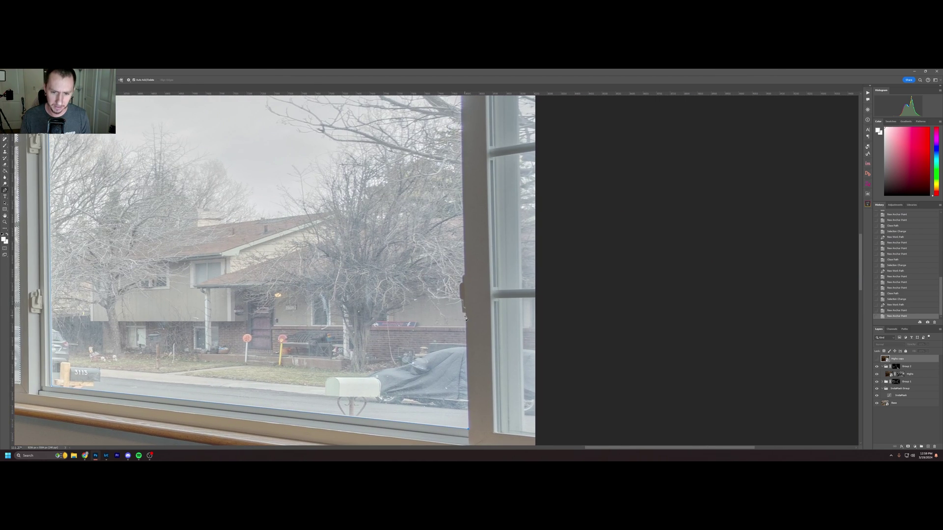
click(463, 315)
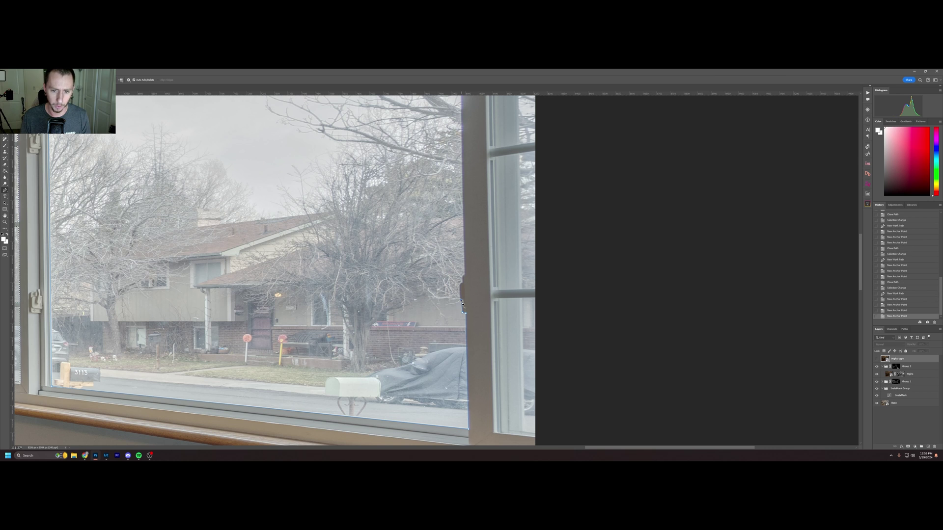
click(461, 297)
click(462, 291)
click(463, 285)
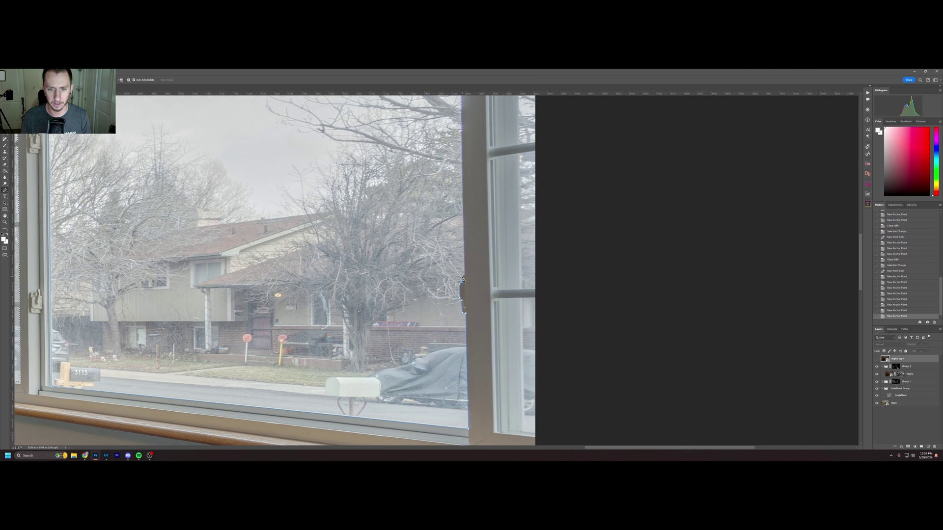
click(465, 277)
- Continue the outline up the frame edge to the top and close it
scroll(466, 276, up, 5)
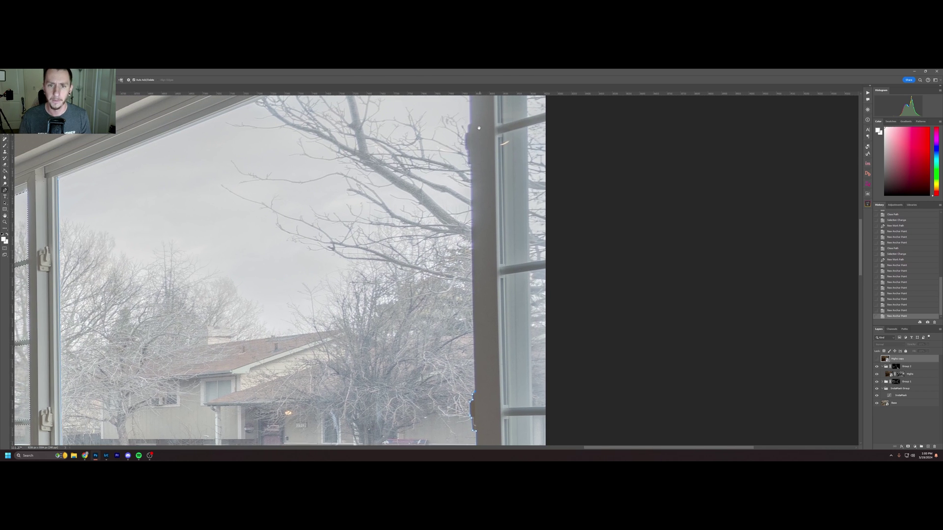
click(470, 172)
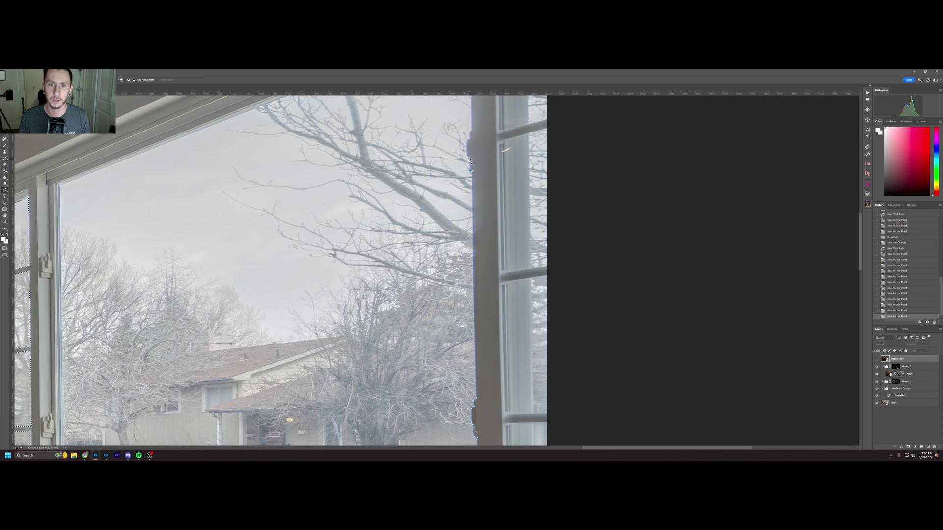
click(468, 158)
click(465, 147)
click(466, 146)
click(469, 140)
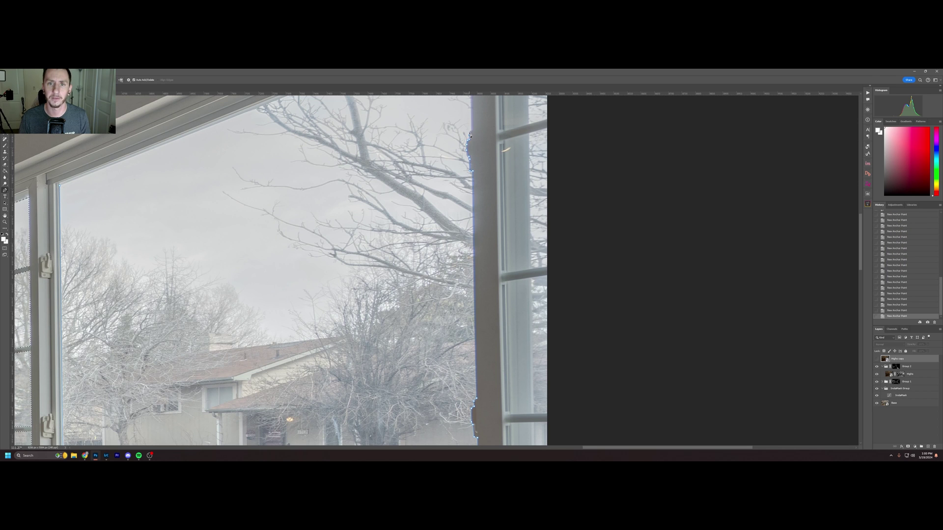
scroll(467, 127, up, 4)
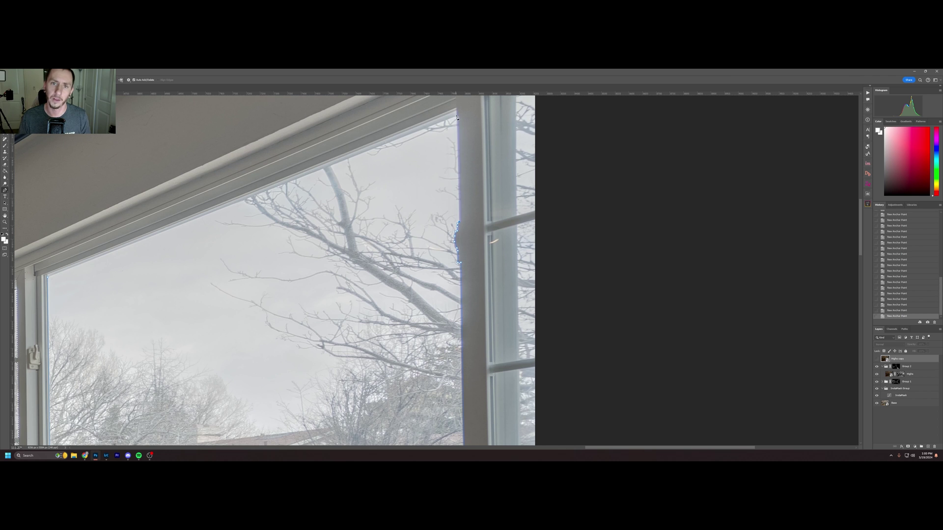
scroll(458, 119, left, 10)
scroll(457, 118, down, 3)
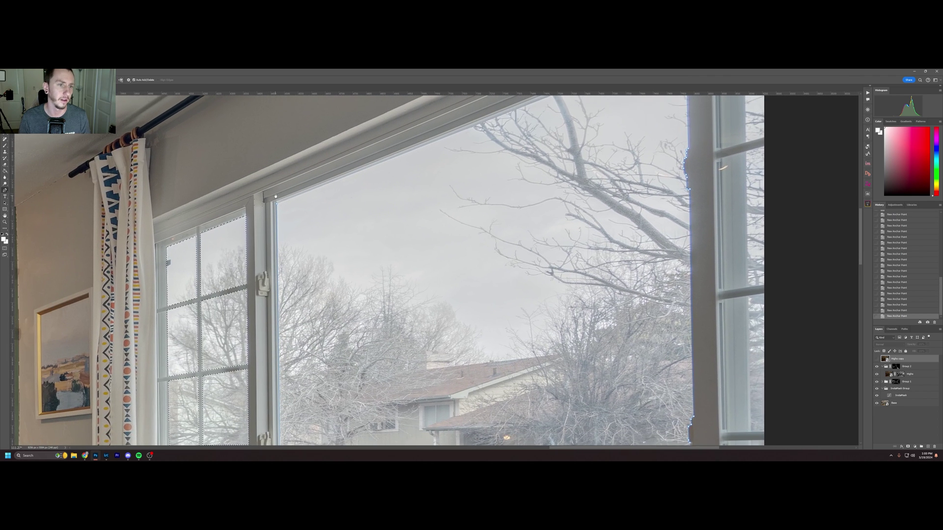
click(296, 197)
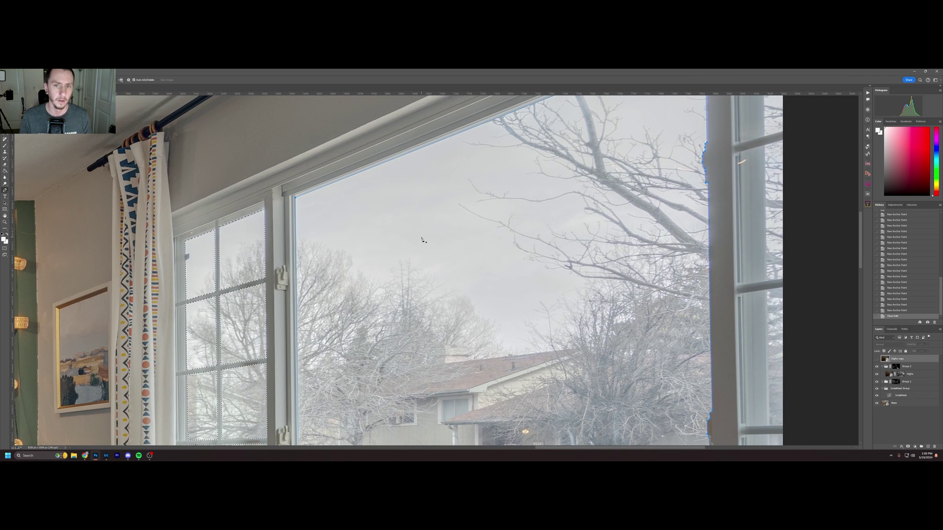
- Turn the large pane's closed path into a selection added to the window glass
scroll(459, 242, down, 4)
scroll(460, 242, right, 2)
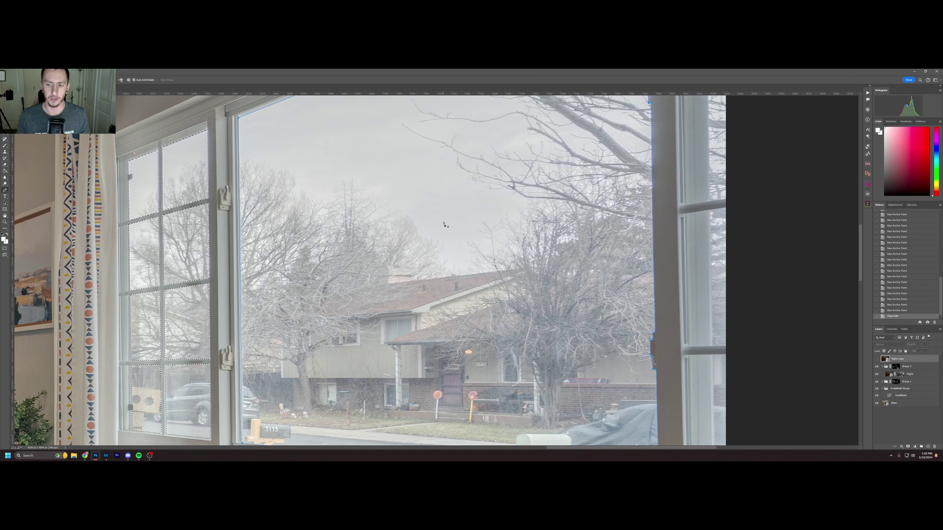
right_click(655, 260)
click(675, 295)
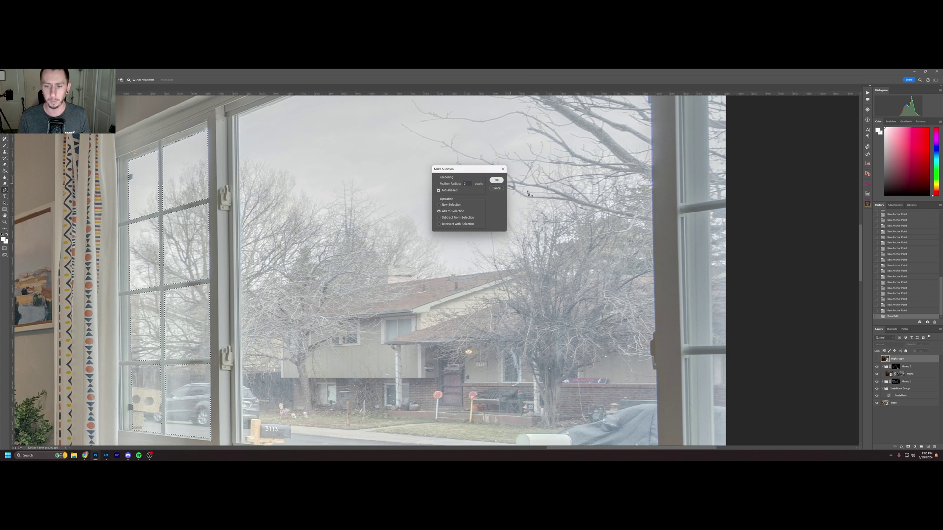
key(Return)
- Trace the lower right window pane with the Pen tool and add it to the selection
scroll(655, 260, down, 6)
scroll(655, 261, right, 10)
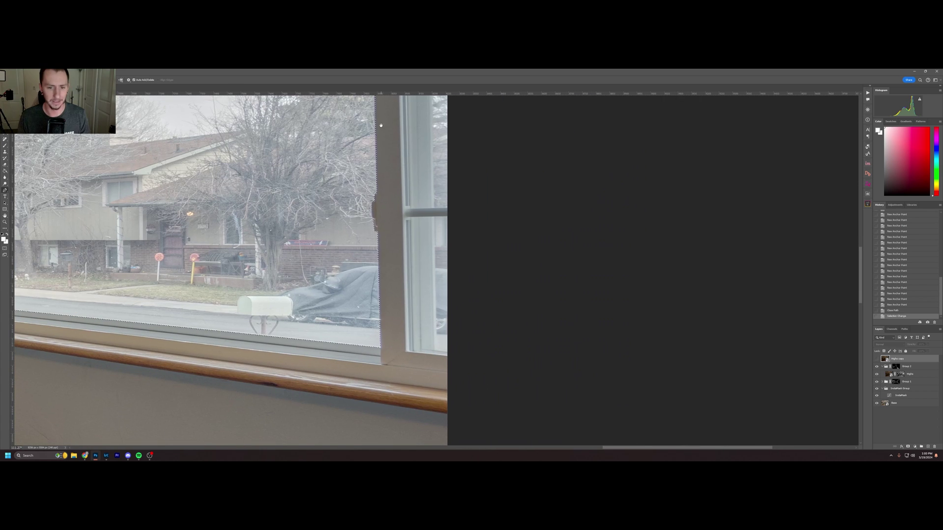
click(436, 351)
click(453, 352)
click(457, 216)
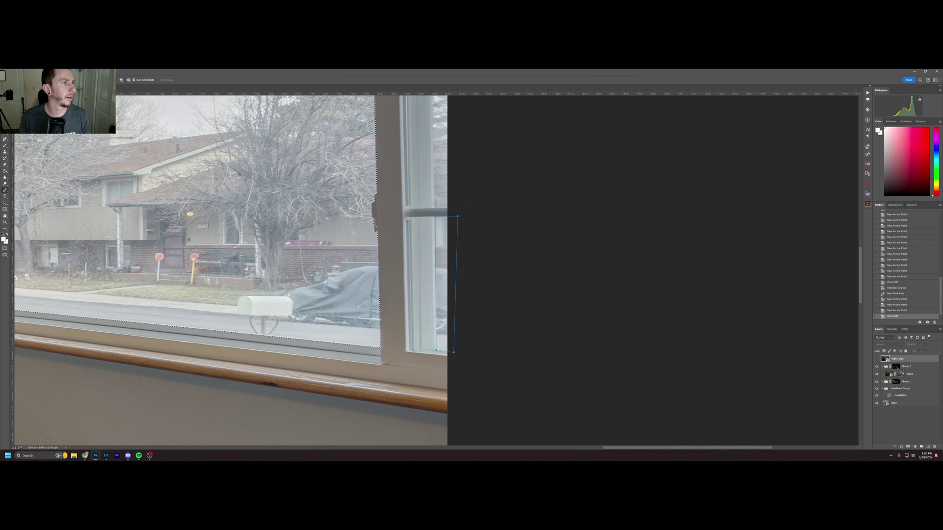
right_click(447, 175)
click(467, 210)
key(Return)
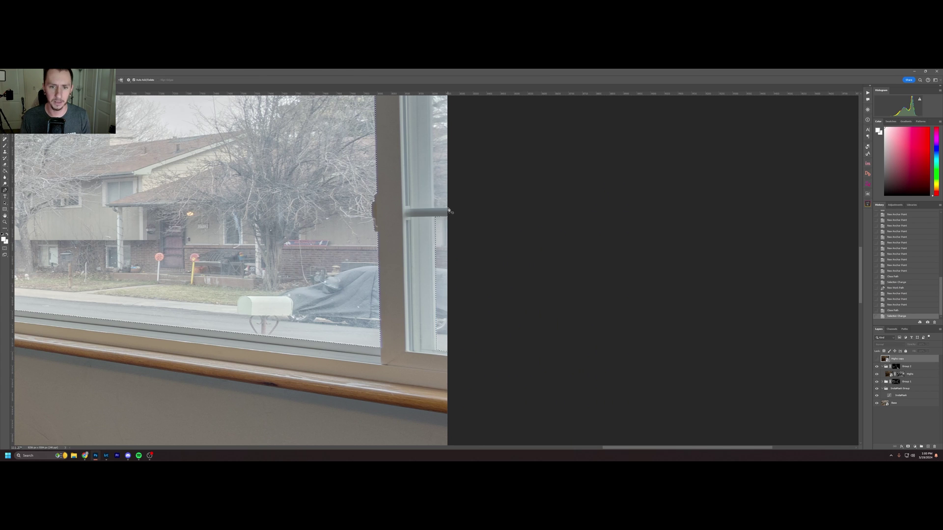
- Outline the middle right pane along the mullion and add it to the selection
click(449, 212)
click(435, 213)
scroll(437, 186, up, 5)
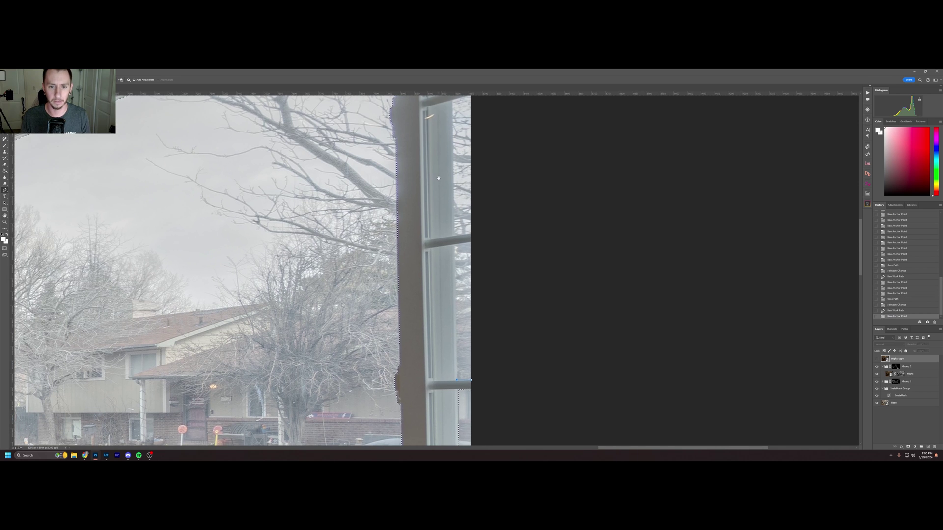
click(454, 246)
click(471, 242)
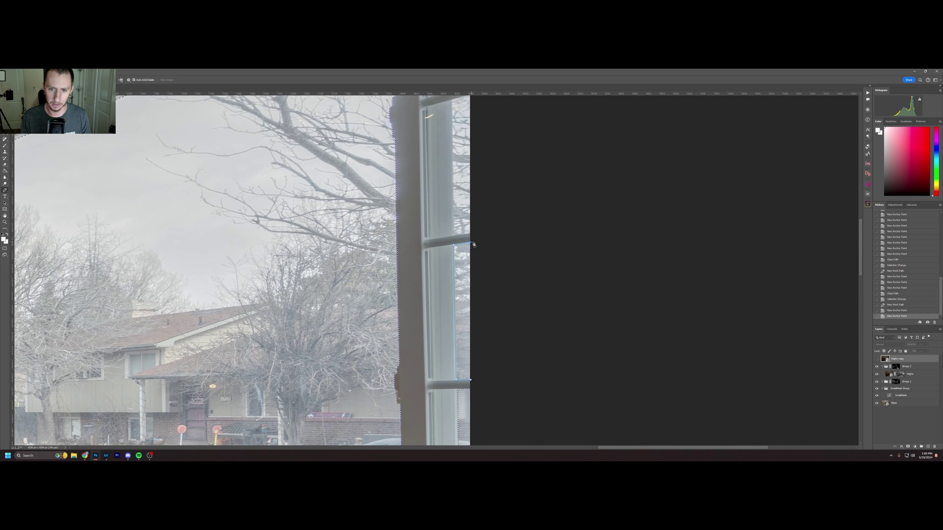
click(500, 251)
click(497, 364)
click(487, 383)
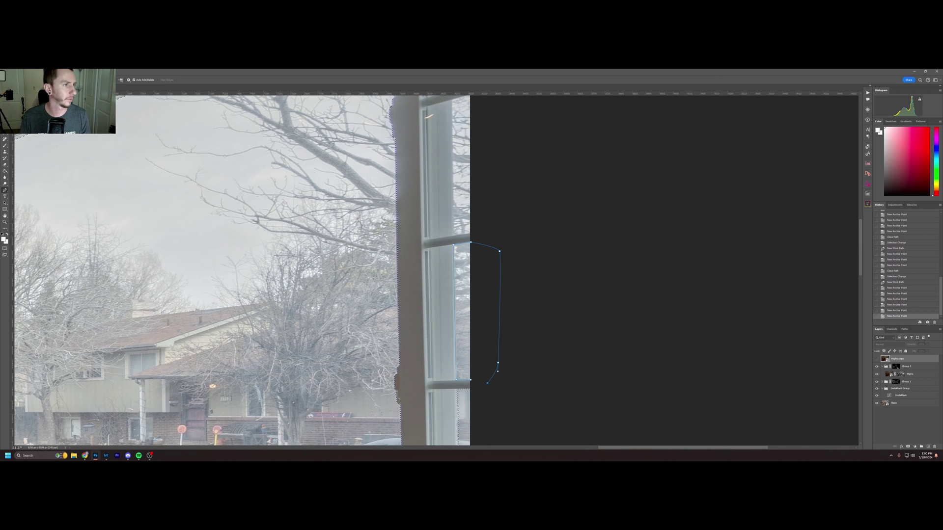
key(Return)
- Outline the upper pane beside the mullion and make it part of the selection
scroll(440, 189, up, 2)
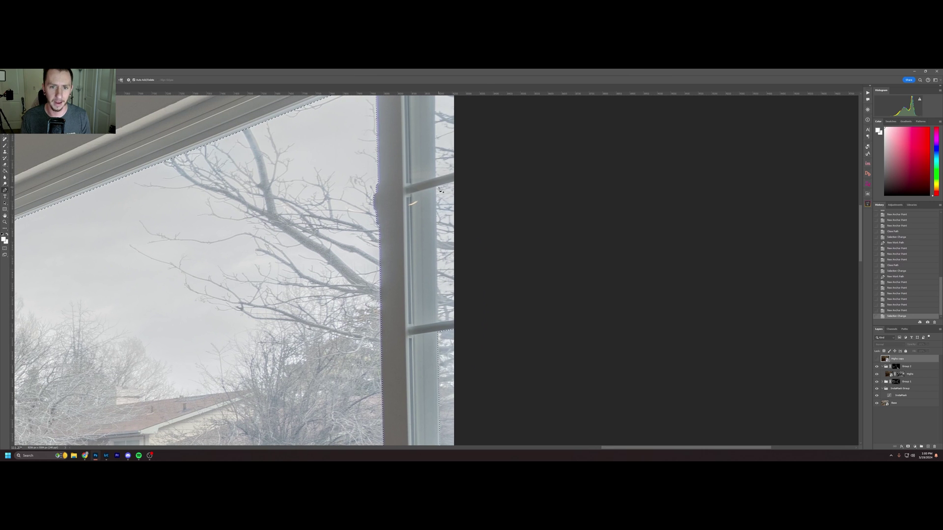
click(436, 187)
click(436, 323)
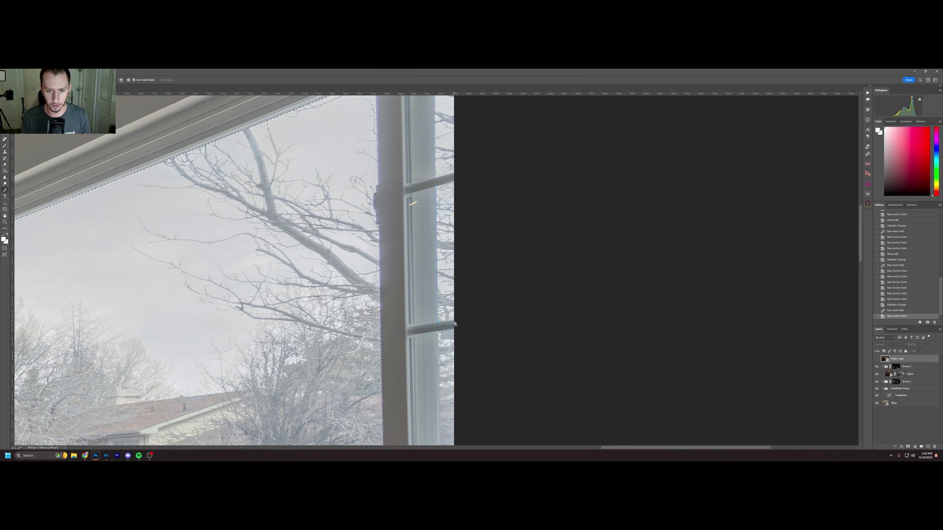
click(454, 321)
click(472, 175)
click(455, 181)
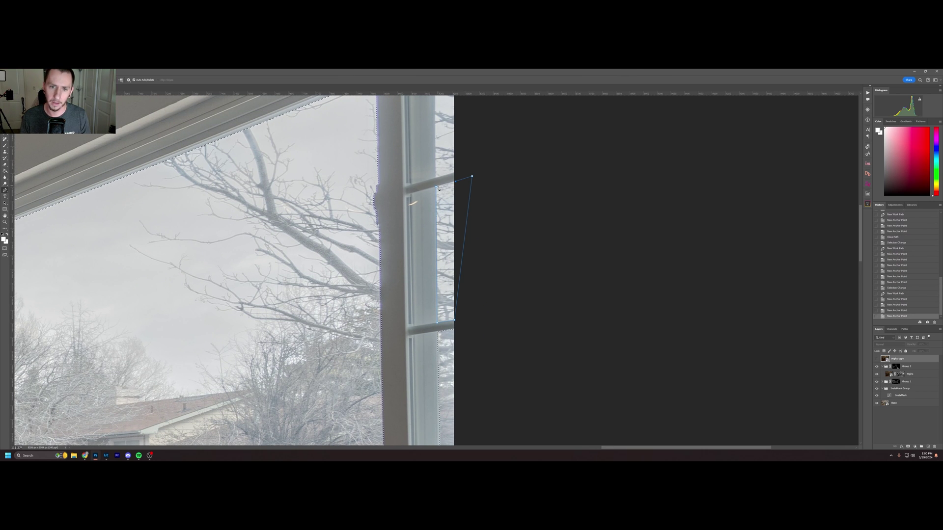
click(436, 187)
right_click(436, 188)
click(456, 215)
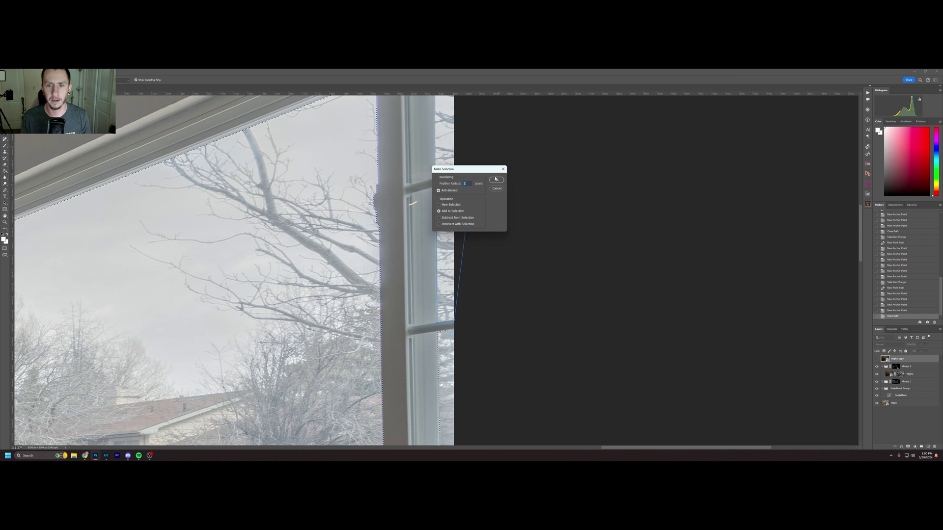
click(495, 180)
- Trace the top pane of the right sash, add it to the selection, and zoom out
scroll(439, 239, up, 3)
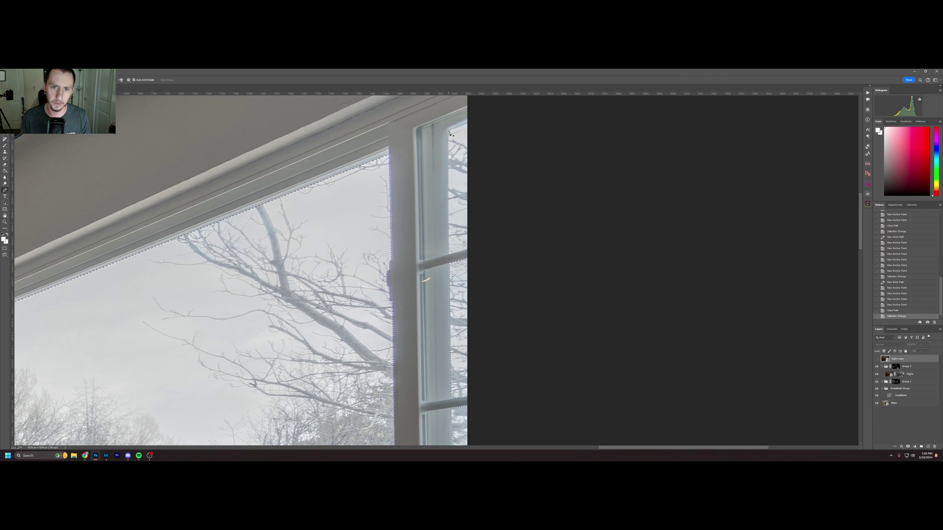
click(449, 254)
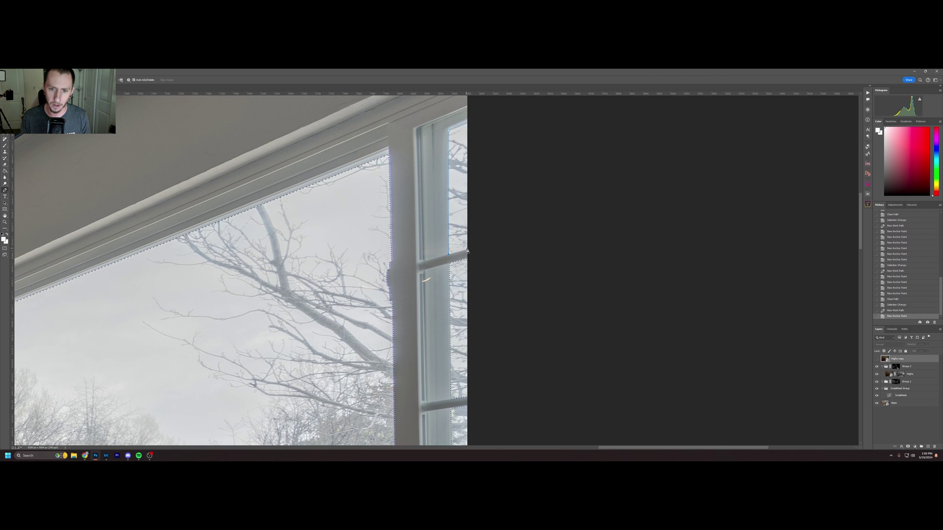
click(467, 249)
click(507, 181)
click(478, 118)
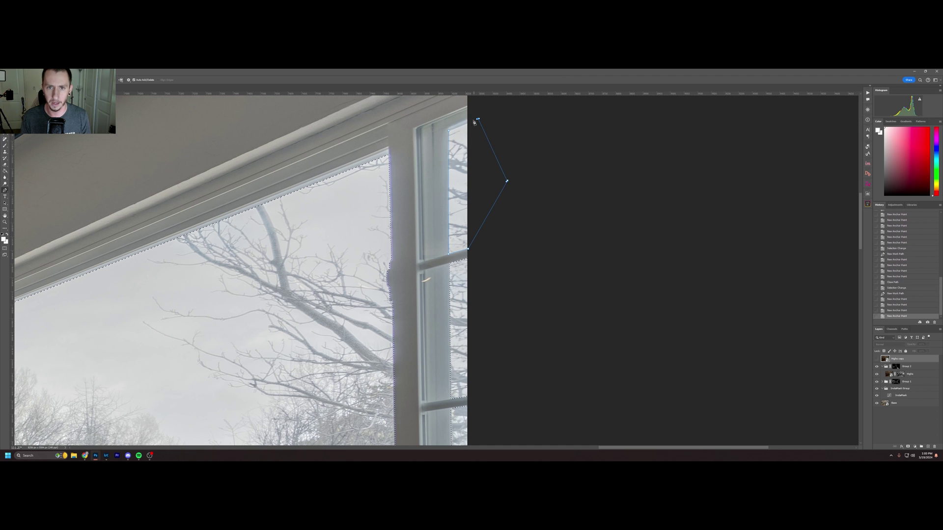
click(450, 131)
right_click(434, 167)
click(447, 183)
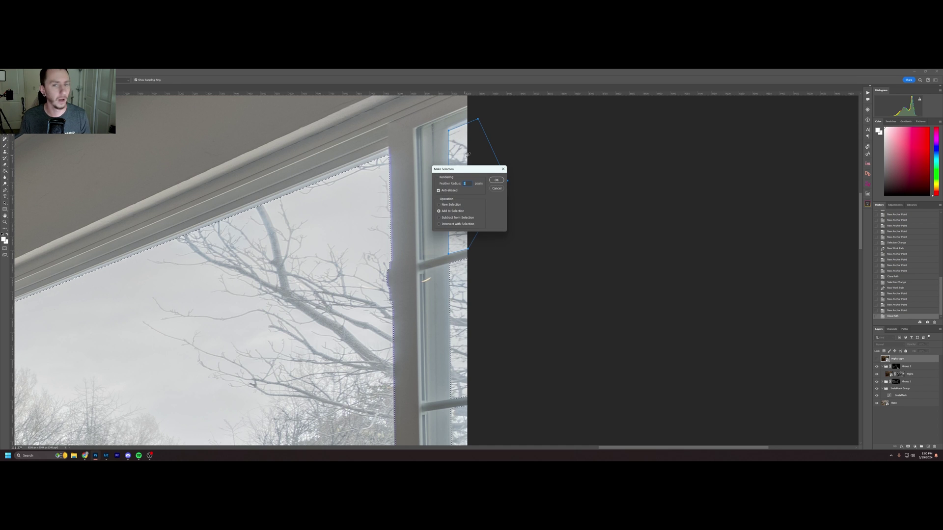
key(Return)
scroll(377, 186, down, 3)
scroll(377, 186, down, 3)
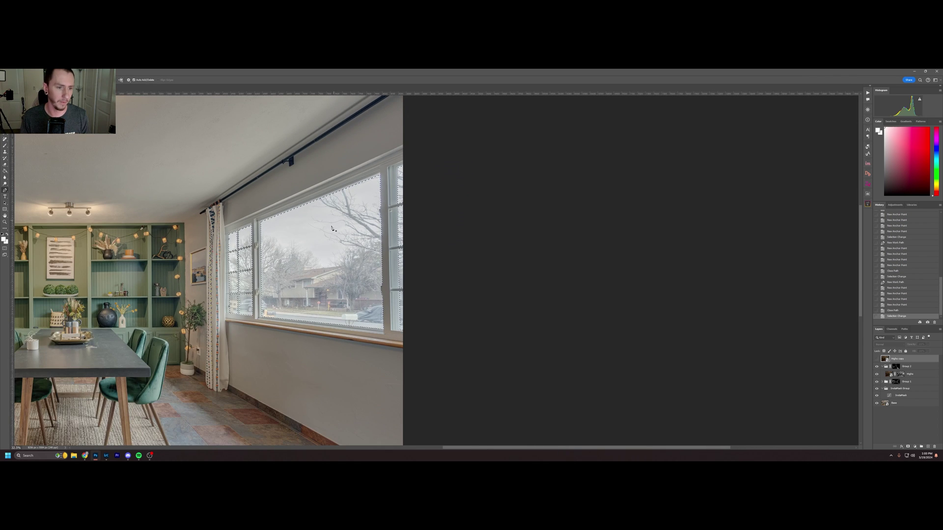
scroll(421, 213, down, 2)
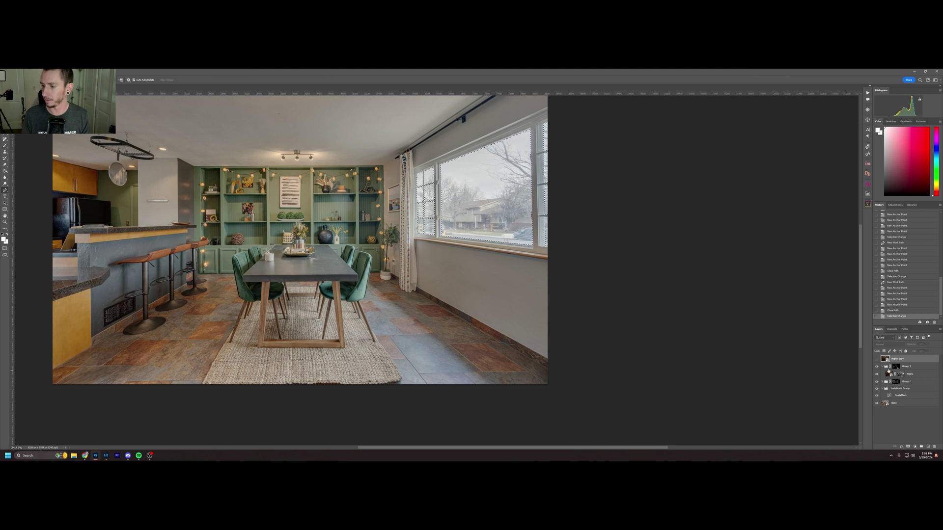
- Reveal the Highs copy layer, mask it to the window selection, and open its Camera Raw settings
click(877, 359)
click(908, 447)
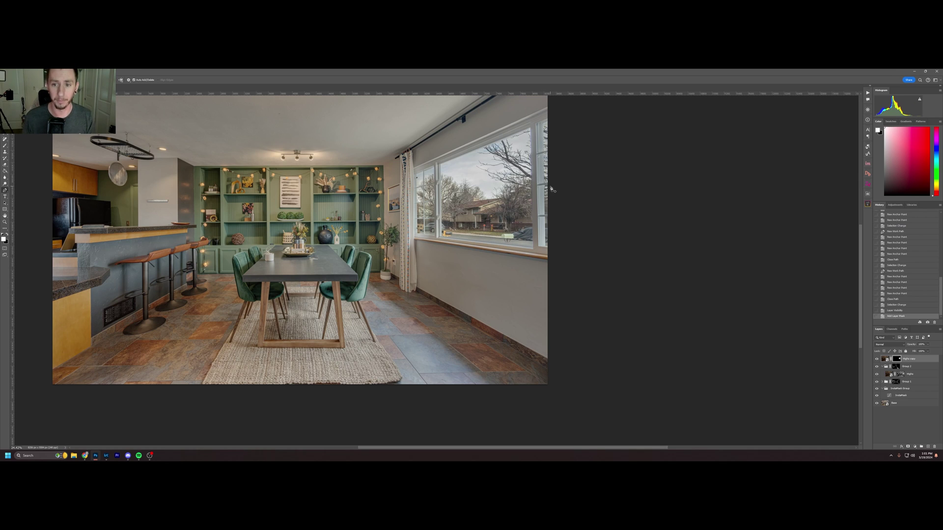
scroll(538, 180, up, 3)
scroll(538, 180, up, 3)
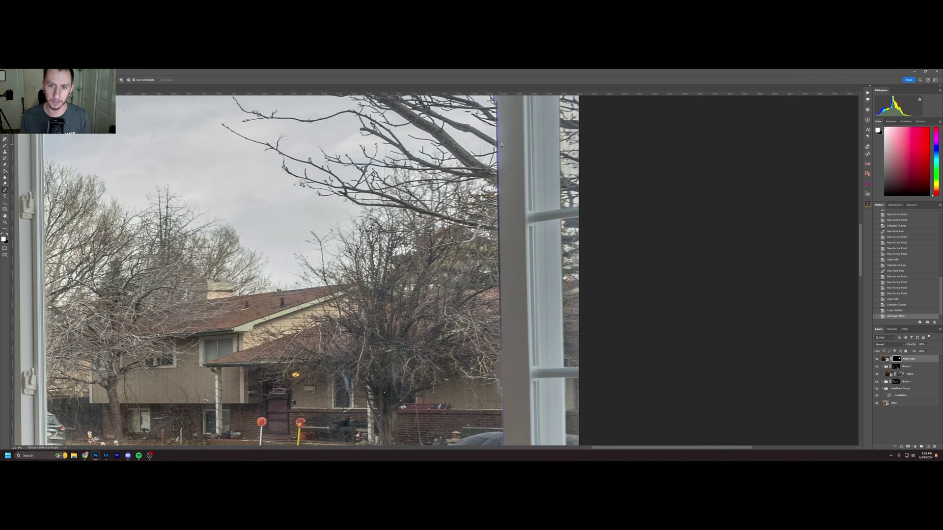
scroll(486, 190, down, 5)
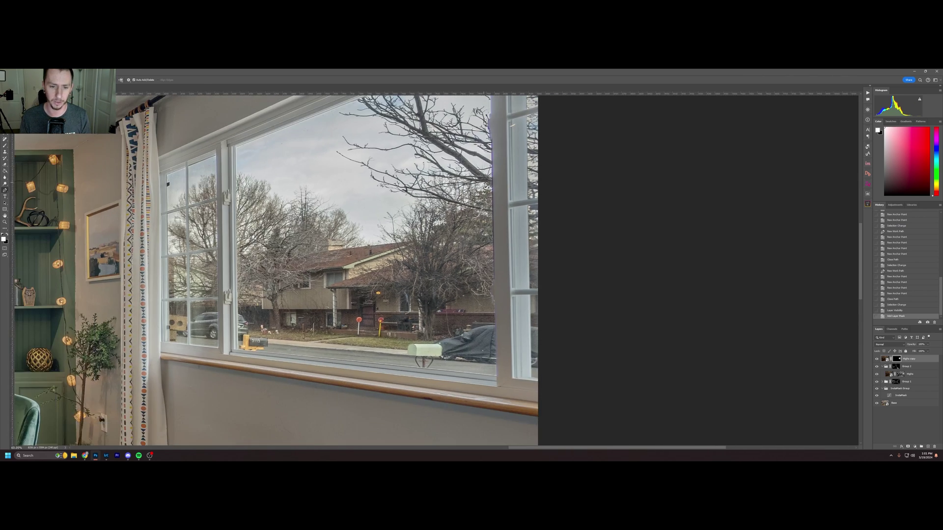
scroll(447, 186, up, 1)
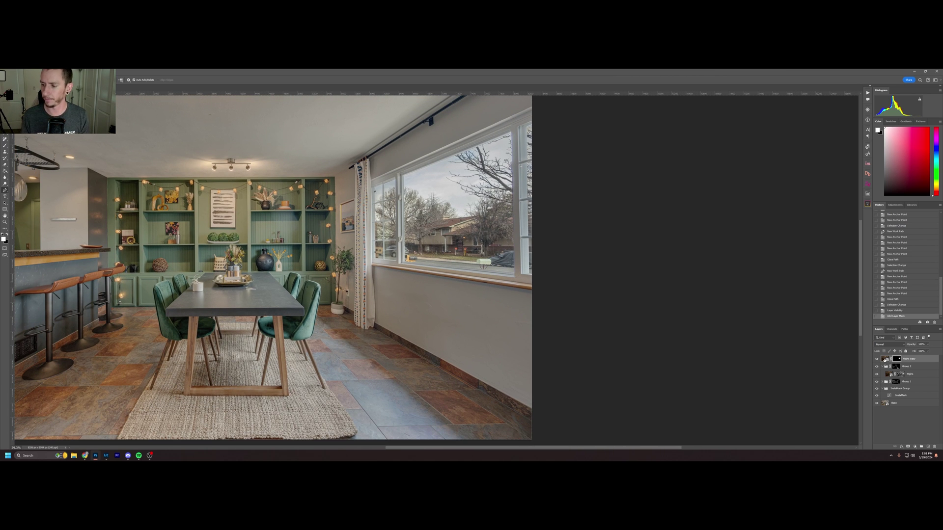
click(885, 359)
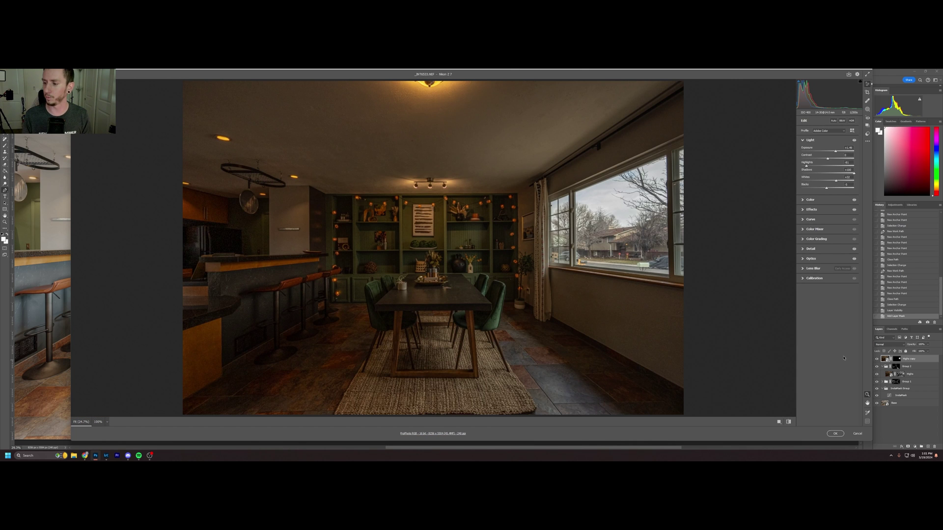
- Cancel Camera Raw without changes, then bring up the window exposure layer's options menu
click(857, 434)
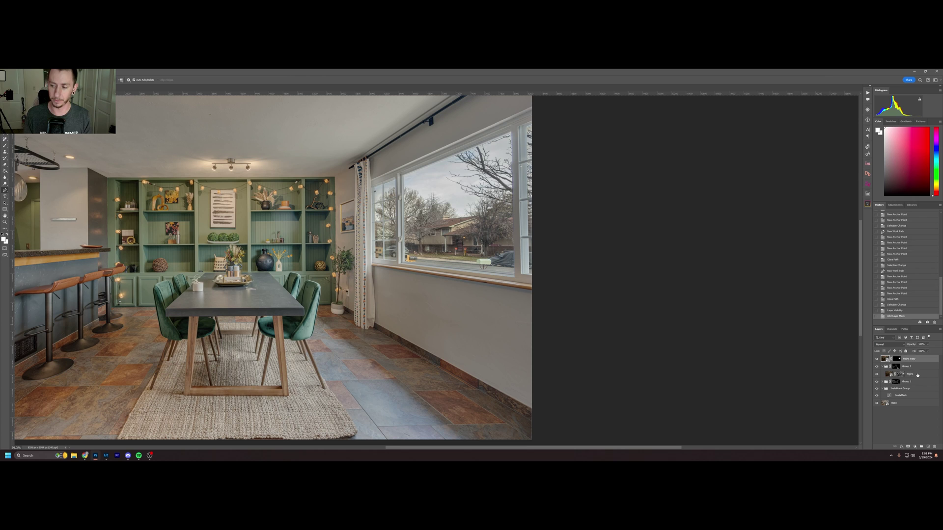
right_click(917, 375)
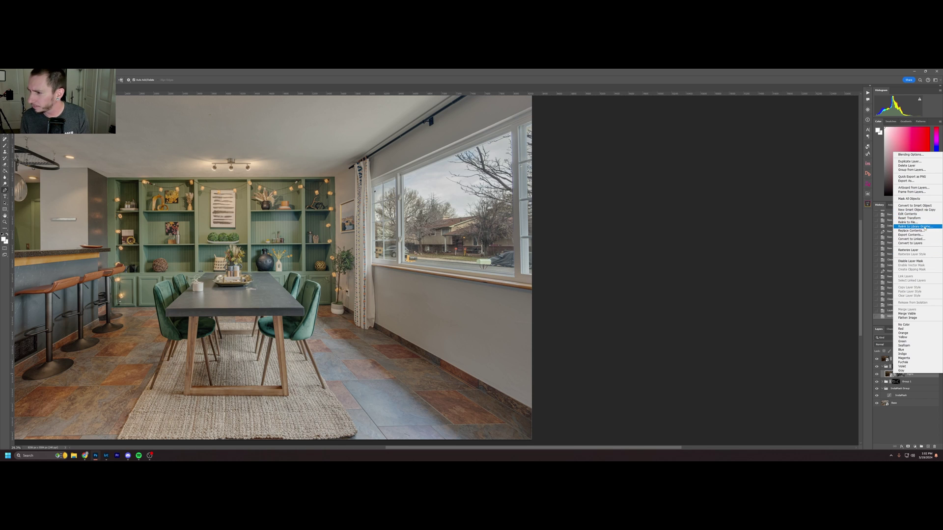
- Create a New Smart Object via Copy carrying the window mask, move it to the top, delete the old copy
click(920, 212)
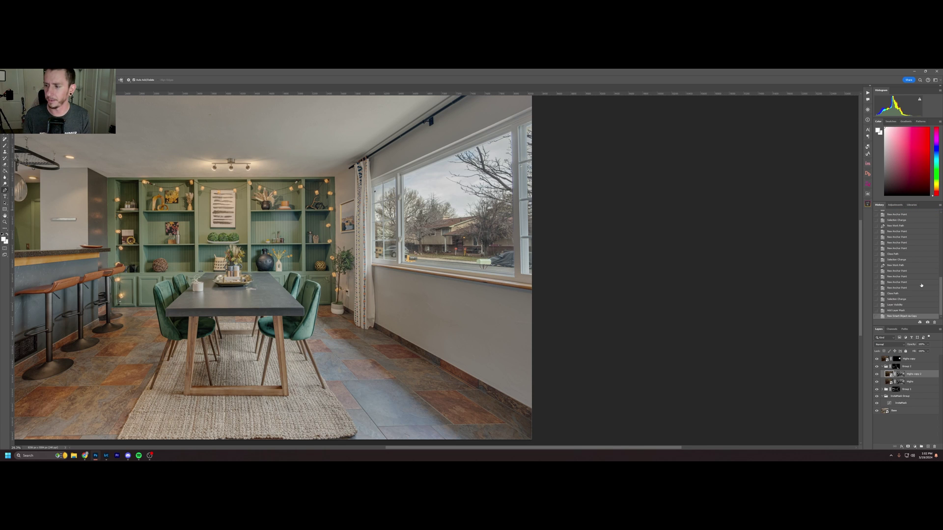
right_click(901, 373)
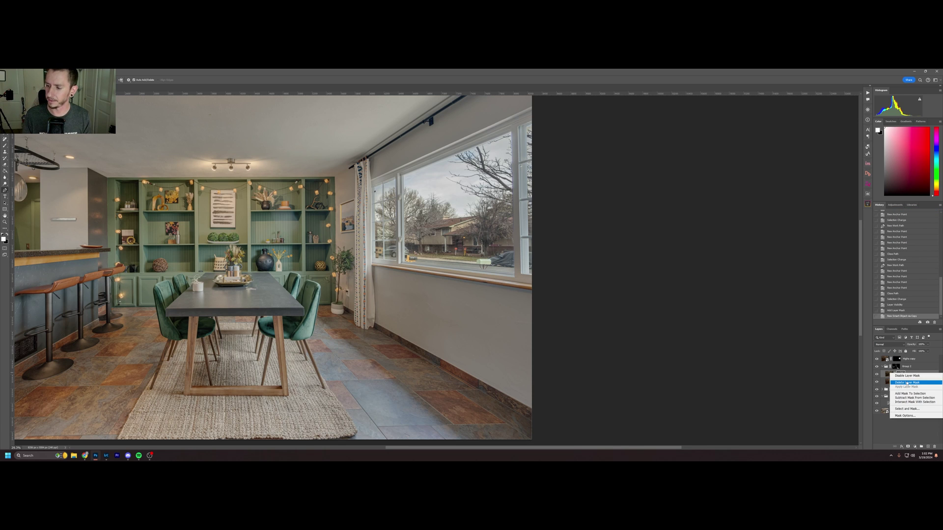
click(907, 383)
mouse_move(897, 360)
mouse_down()
mouse_move(909, 377)
mouse_move(903, 358)
mouse_up()
click(902, 367)
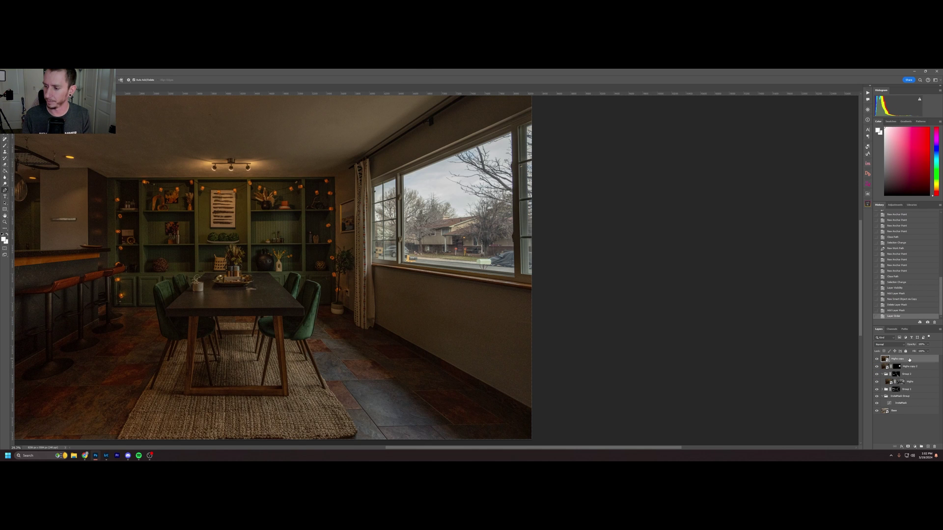
key(Delete)
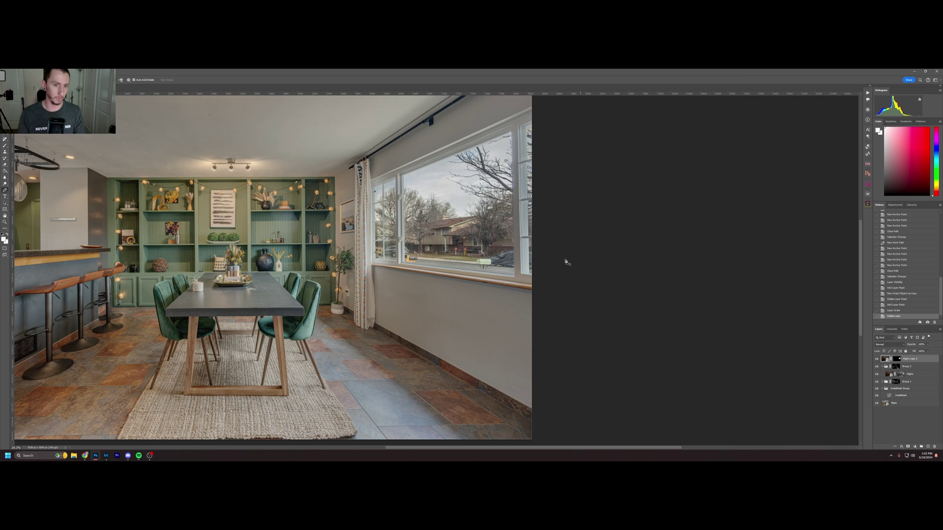
scroll(566, 261, left, 5)
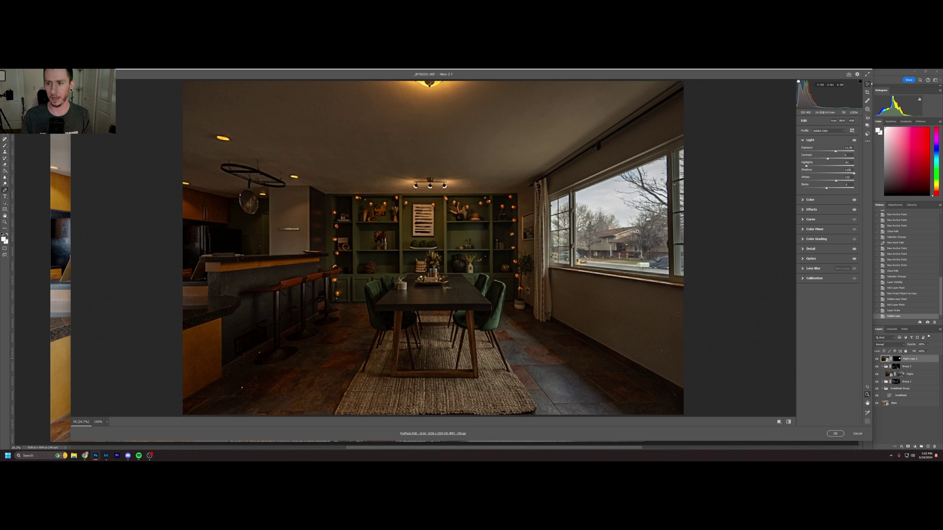
drag(826, 189, 849, 189)
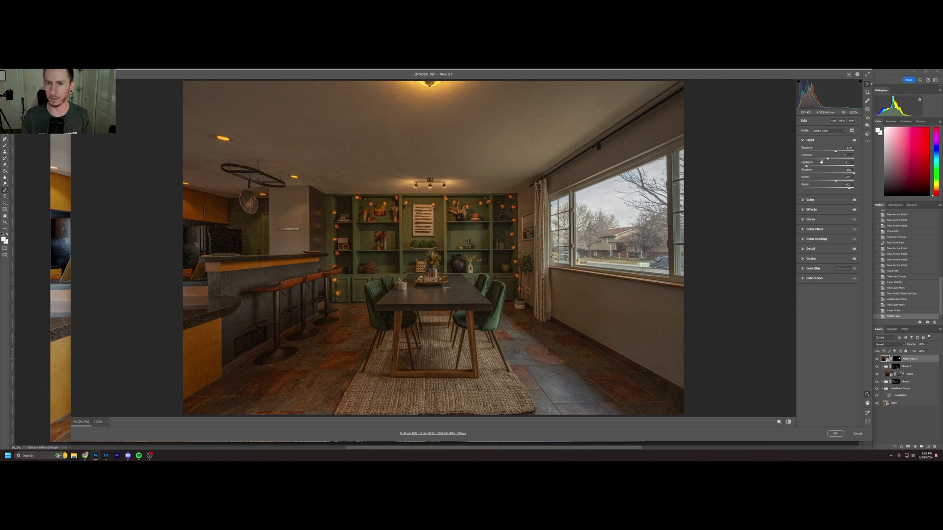
mouse_move(837, 152)
mouse_down()
mouse_move(806, 167)
mouse_move(839, 153)
mouse_up()
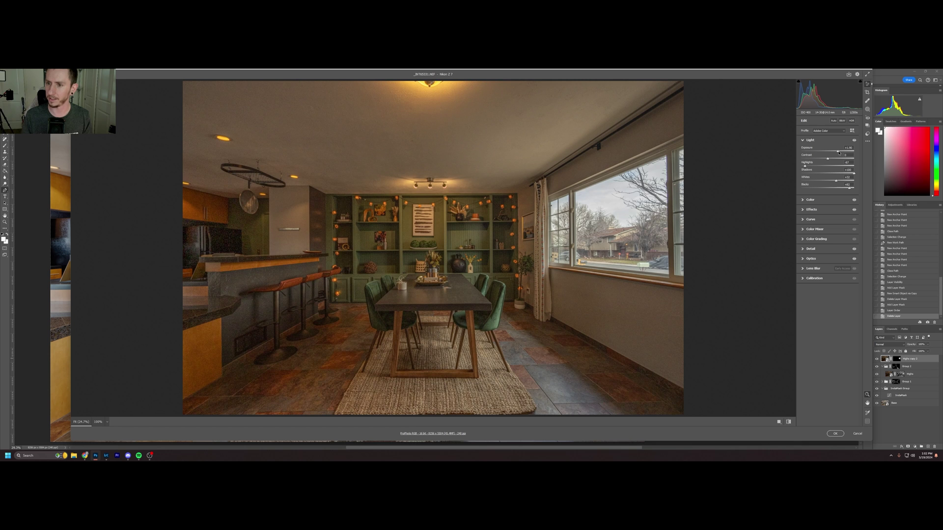
click(835, 433)
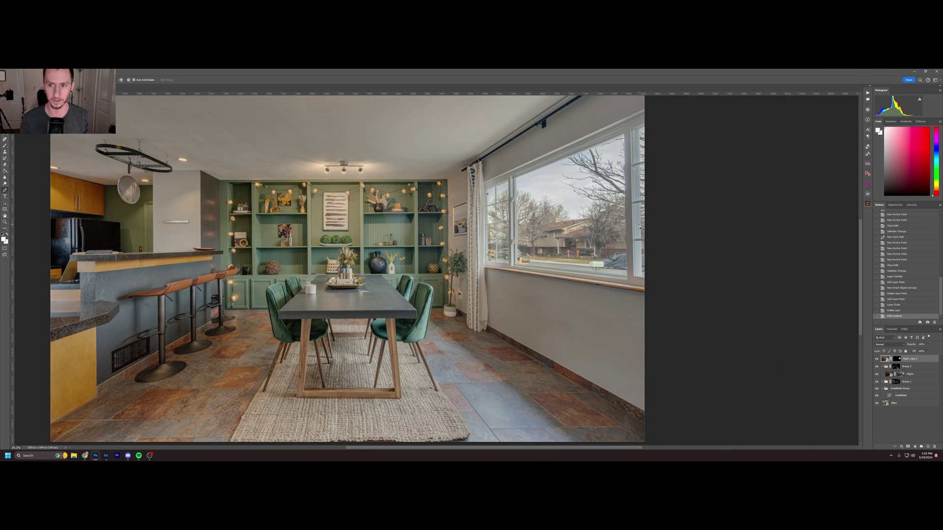
scroll(620, 189, down, 5)
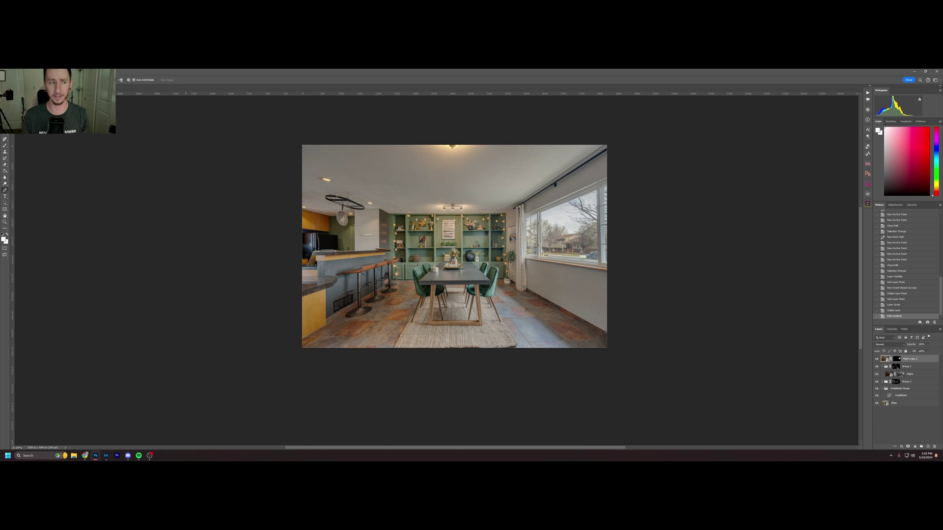
- Start Sky Replacement, brighten the sky, cool Temperature to about -27, and bring Foreground Lighting to 0
key(alt+i)
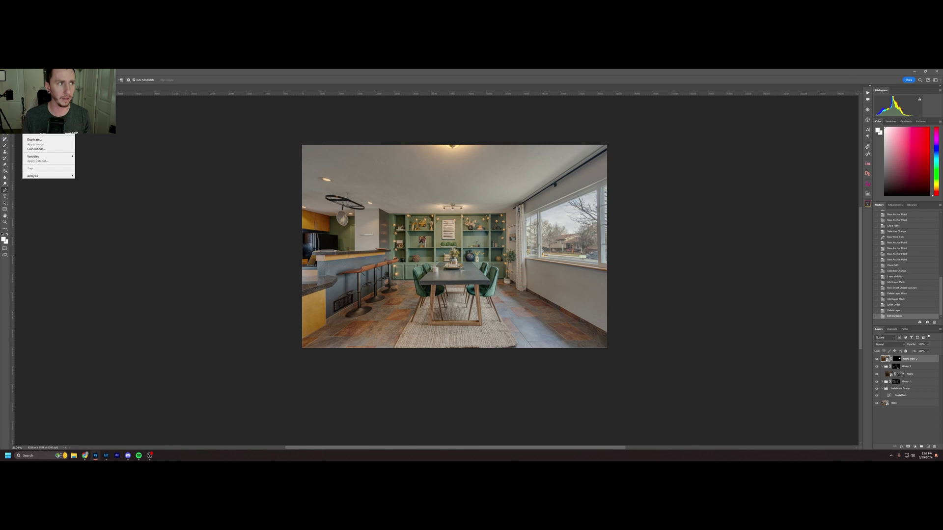
key(Left)
click(31, 204)
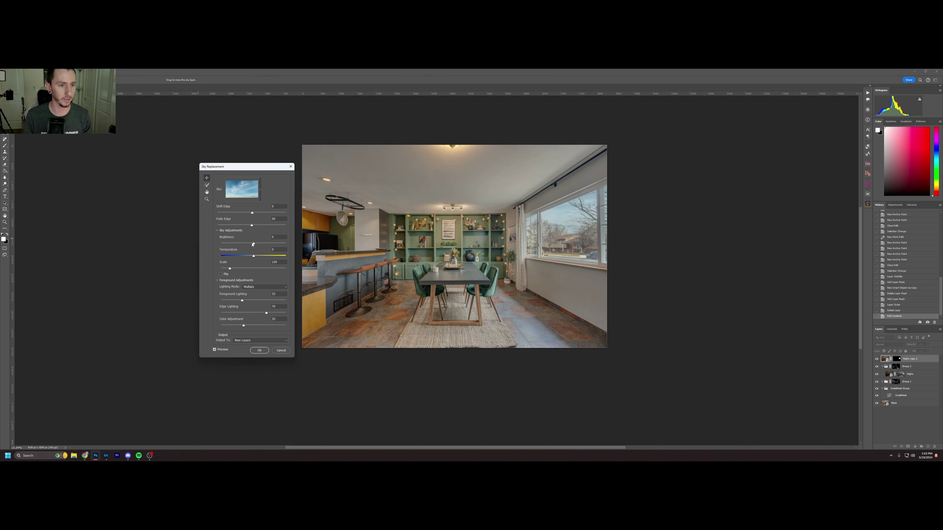
drag(255, 244, 261, 244)
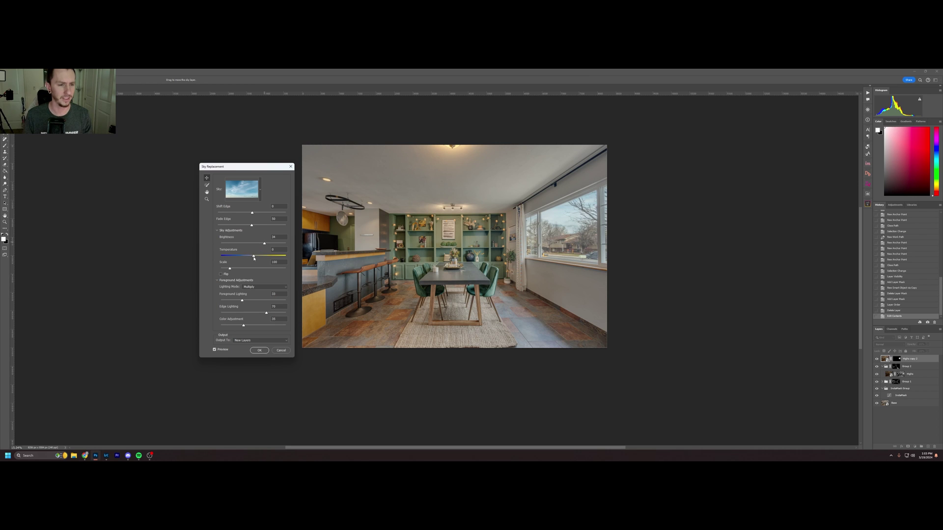
drag(254, 258, 245, 257)
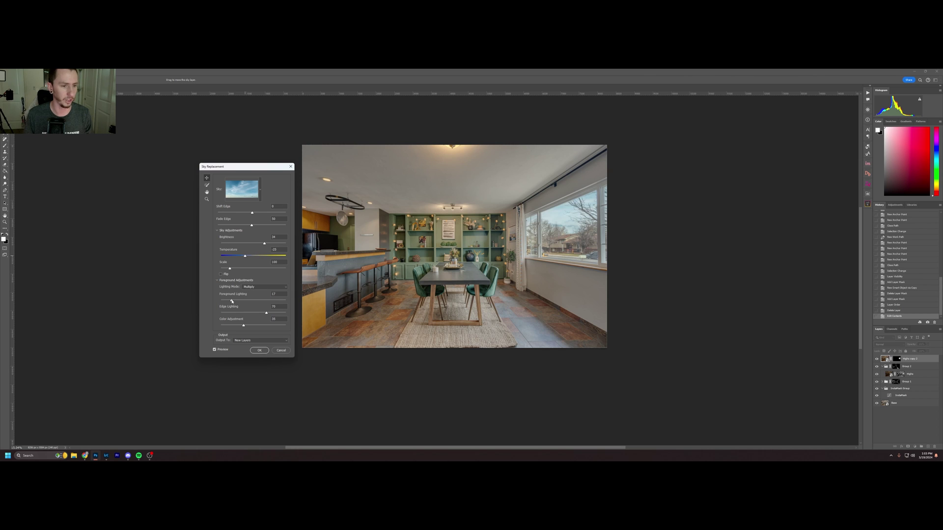
drag(232, 301, 185, 307)
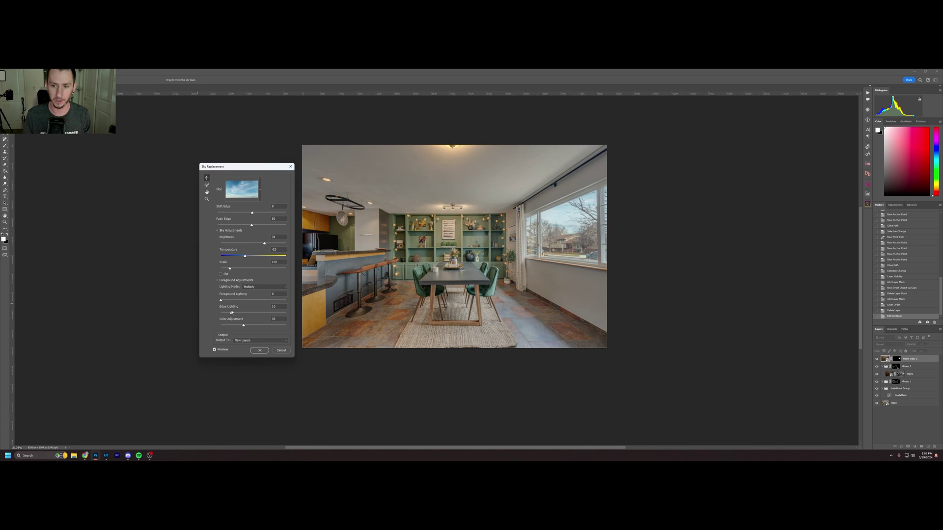
- Set Edge Lighting to 100 and Color Adjustment to 0, then apply the sky replacement
drag(282, 313, 254, 315)
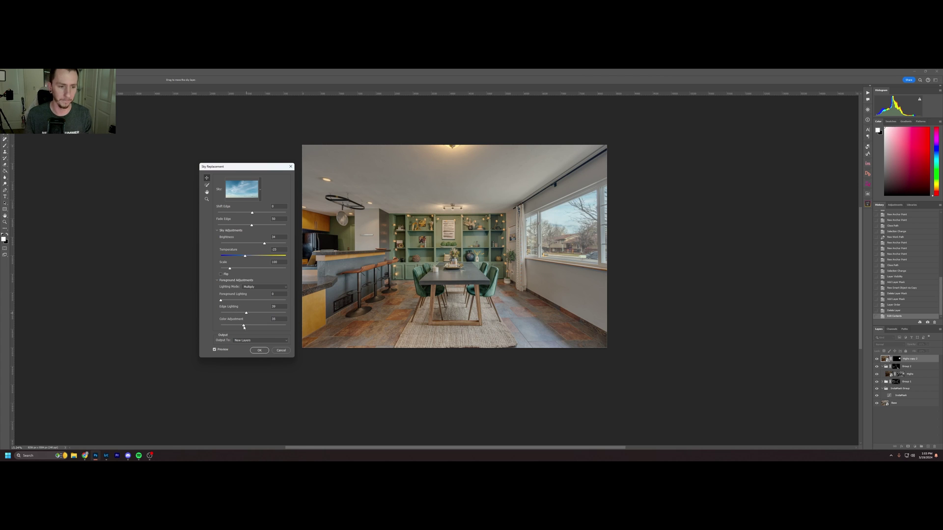
drag(243, 327, 215, 325)
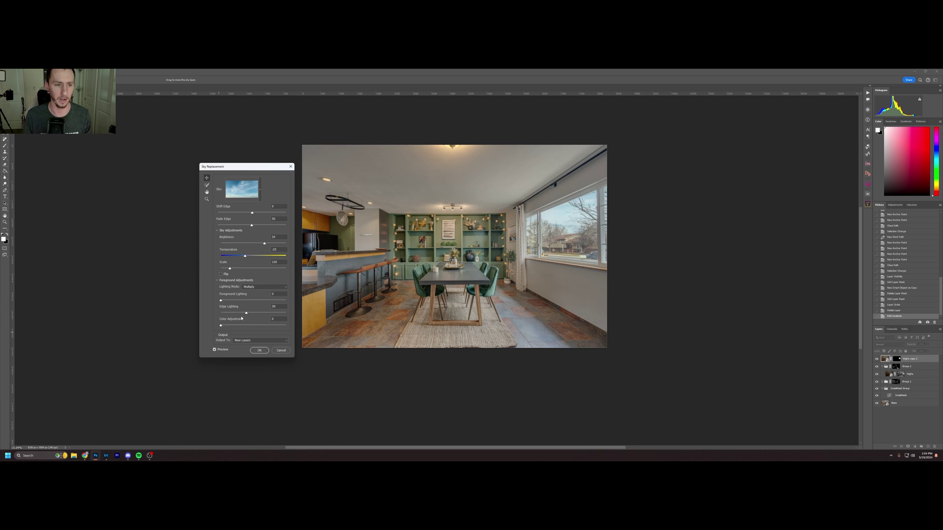
click(260, 351)
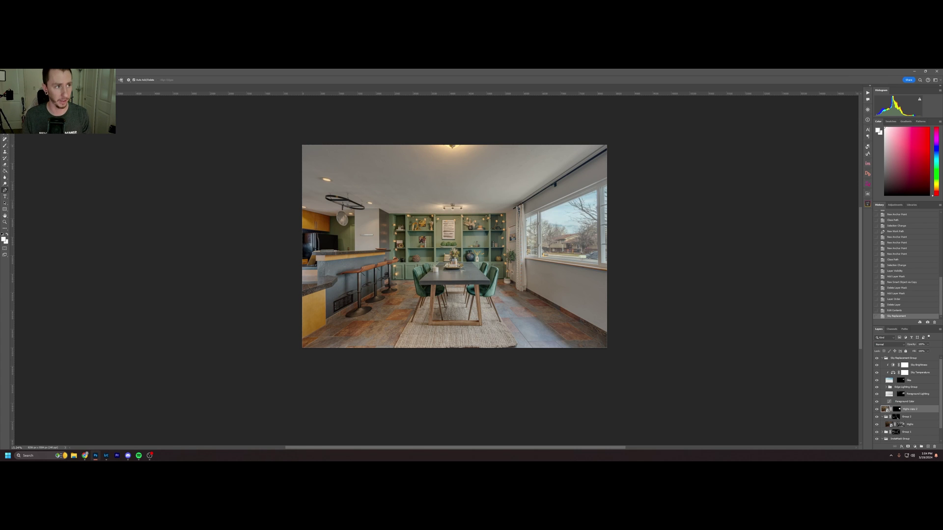
- Flatten the image to a single layer and send it to Nik 6 Color Efex
click(38, 73)
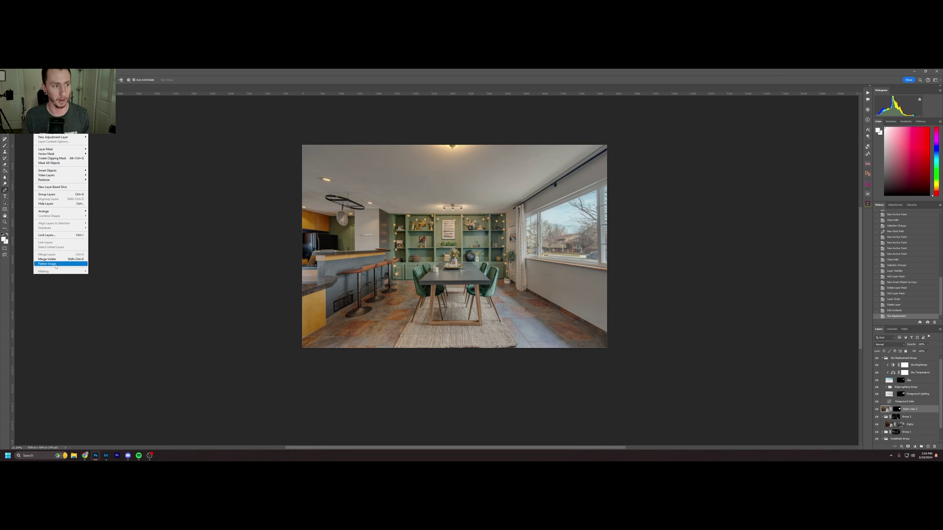
click(304, 80)
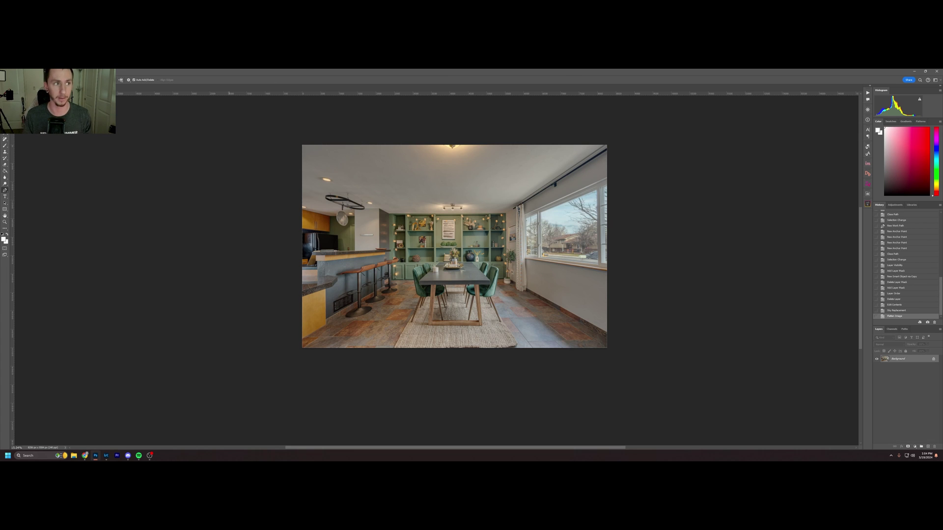
click(69, 72)
mouse_move(122, 178)
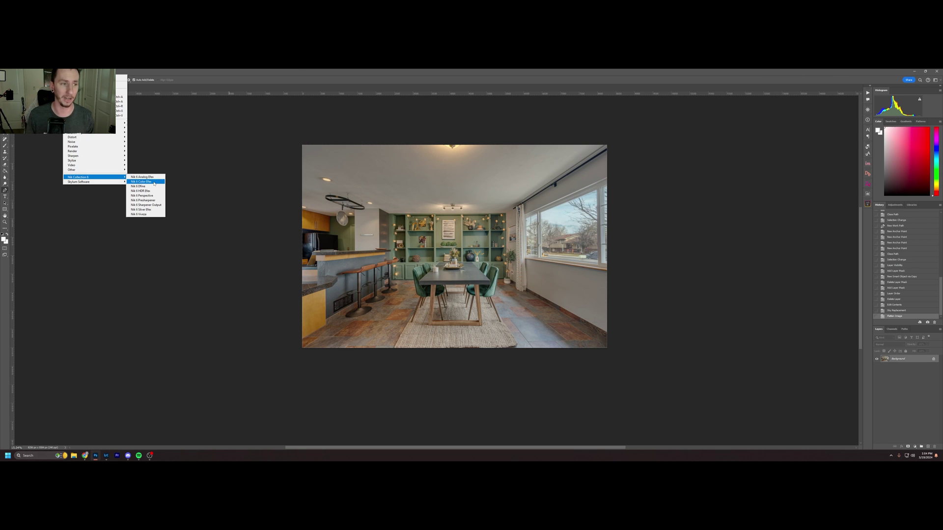
click(154, 182)
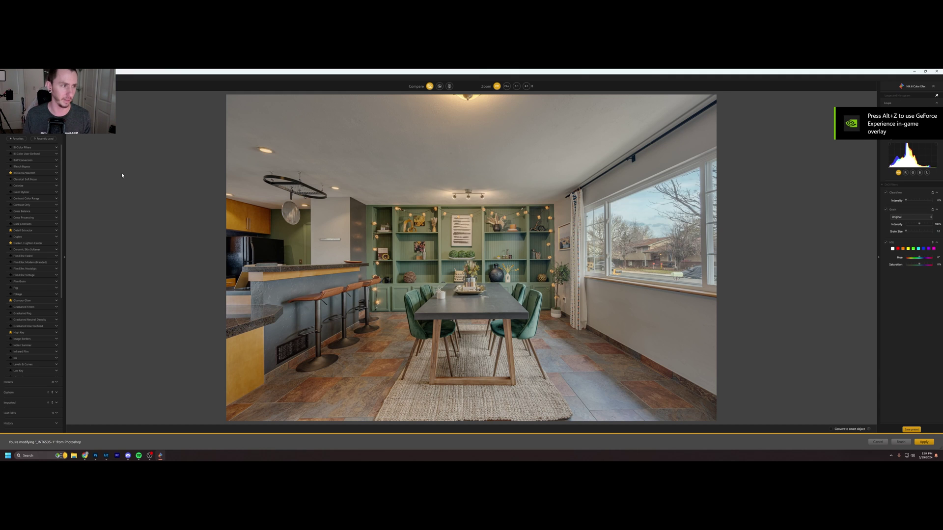
- Apply Pro Contrast with 22% Correct Contrast and 29% Dynamic Contrast back to Photoshop
scroll(30, 295, down, 6)
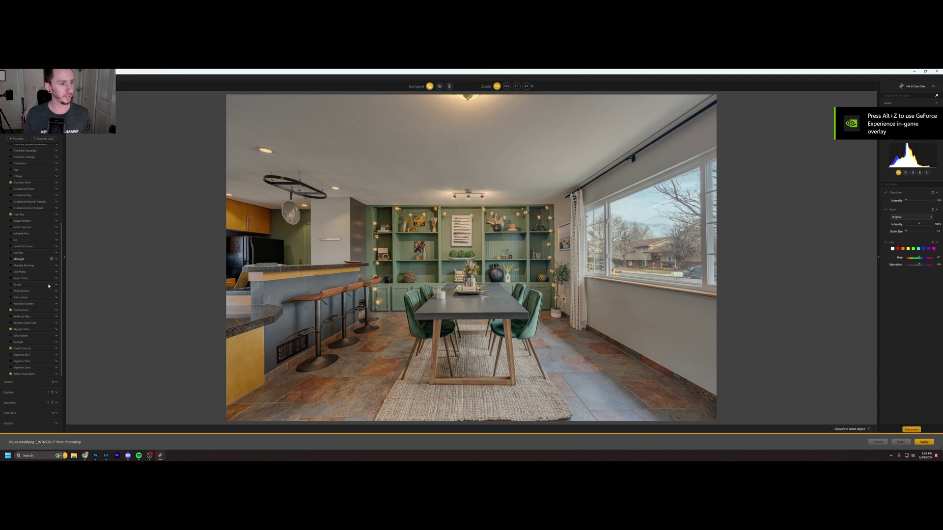
click(30, 311)
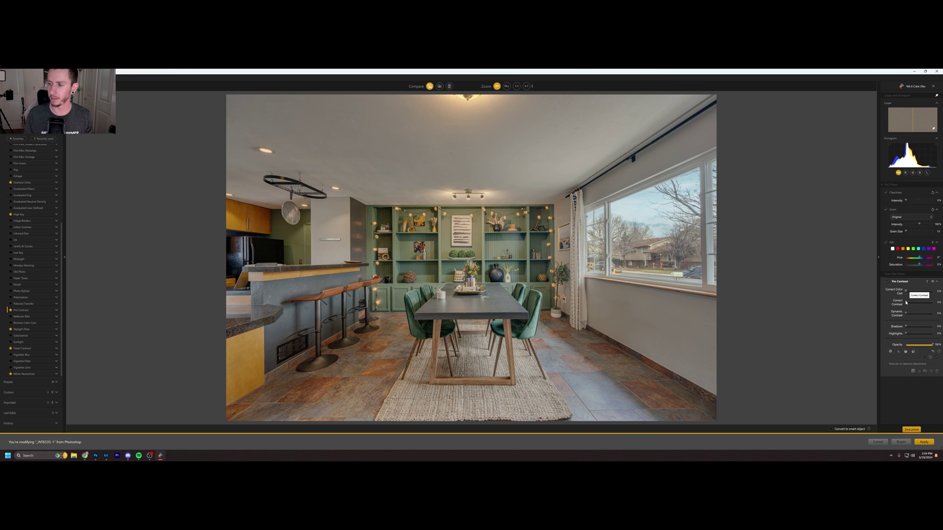
drag(907, 302, 913, 303)
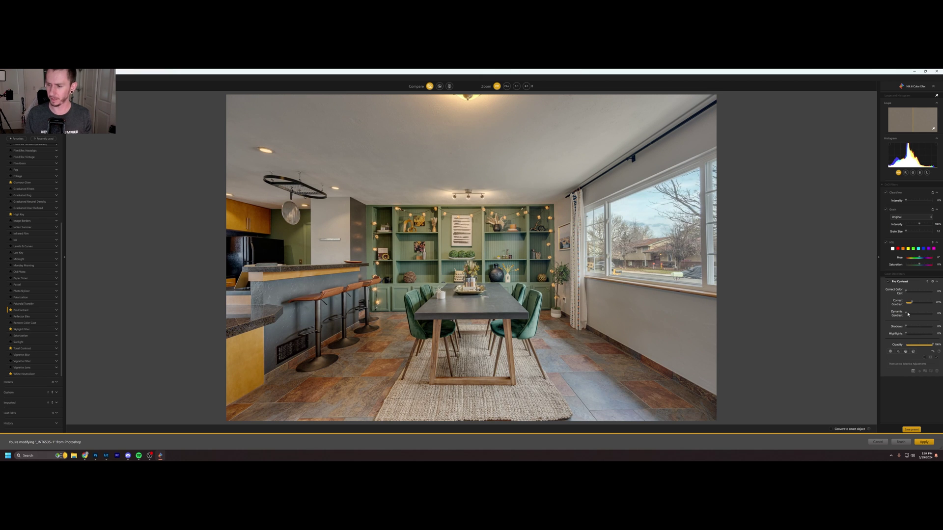
drag(907, 315, 914, 314)
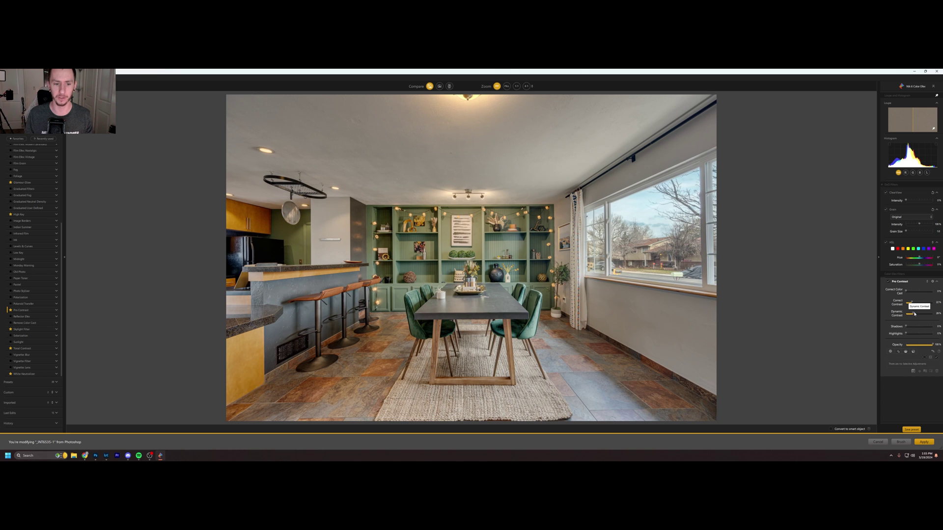
click(925, 441)
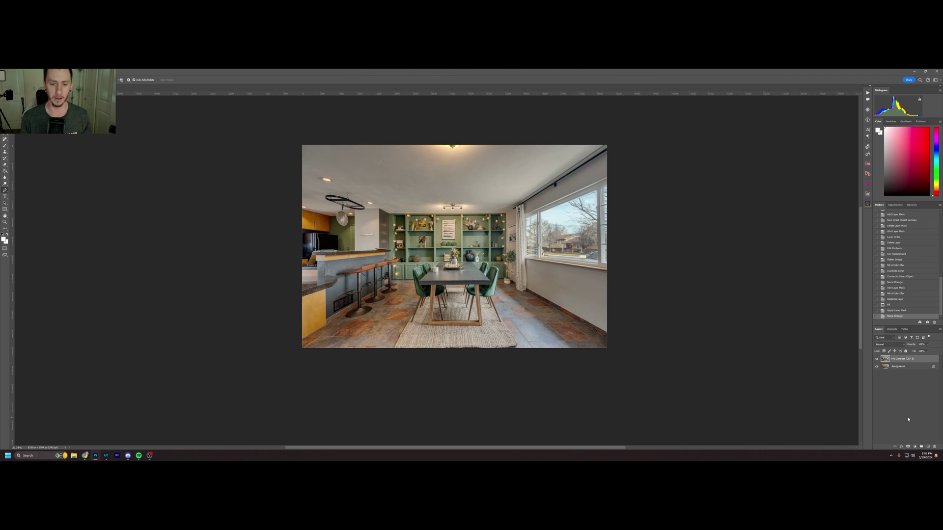
- Flatten the filtered layers, save with Ctrl+S, and close Photoshop to return to Lightroom
key(ctrl+shift+alt+f)
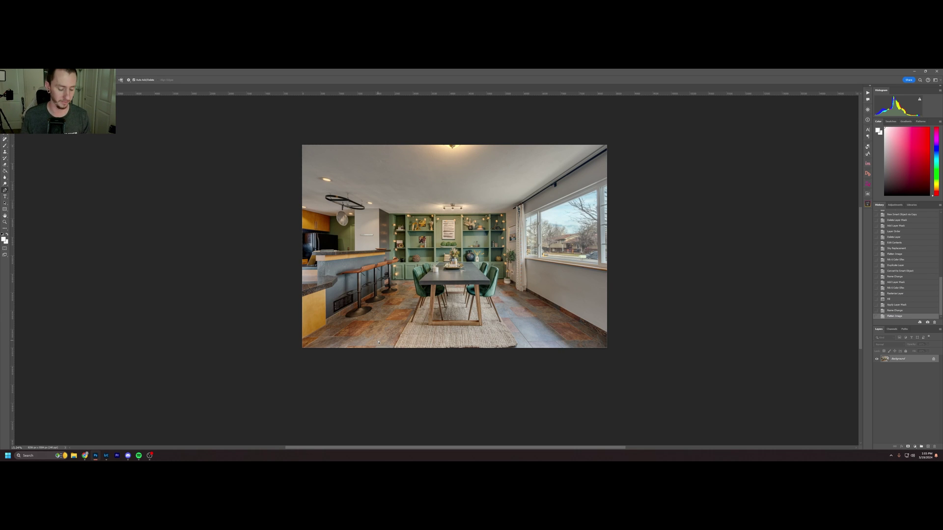
key(ctrl+s)
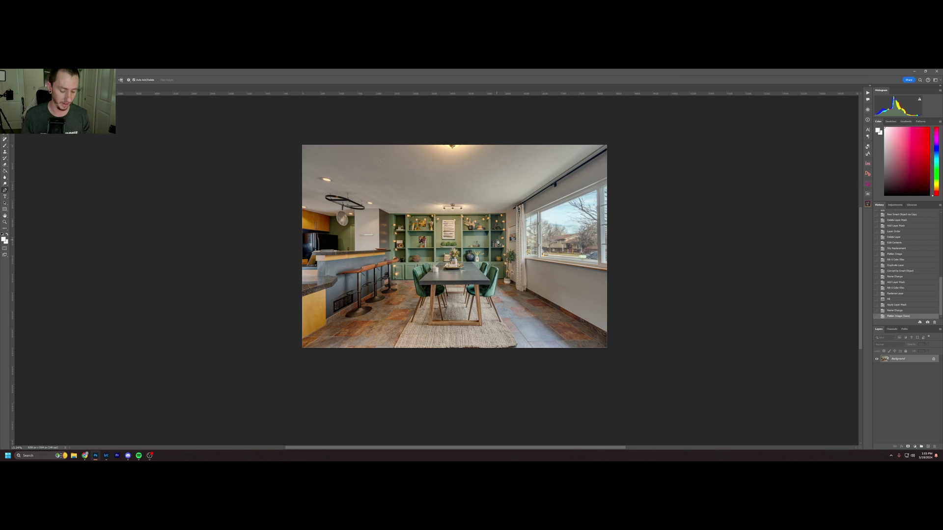
click(938, 71)
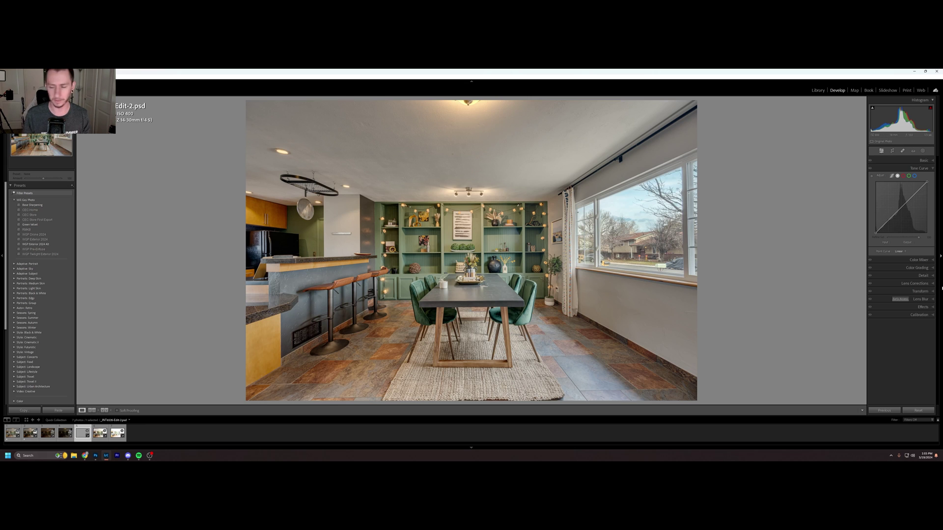
- In the Transform panel, enable Constrain Crop, set Horizontal to 6 and Rotate to about -0.1
click(920, 291)
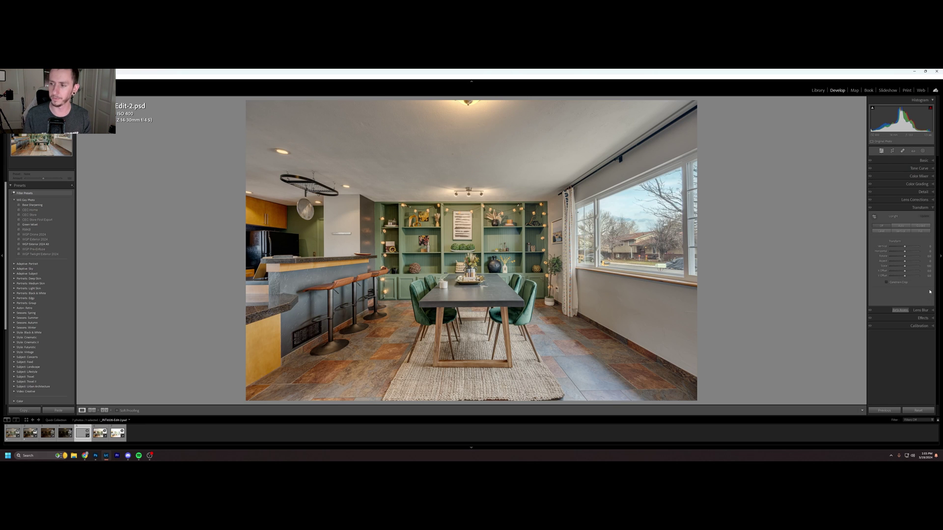
click(886, 282)
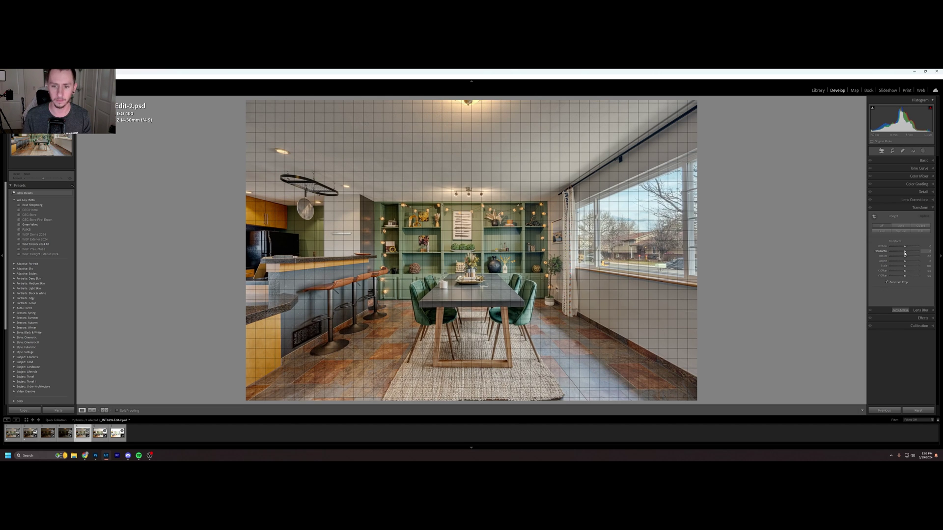
drag(904, 253, 904, 254)
click(926, 251)
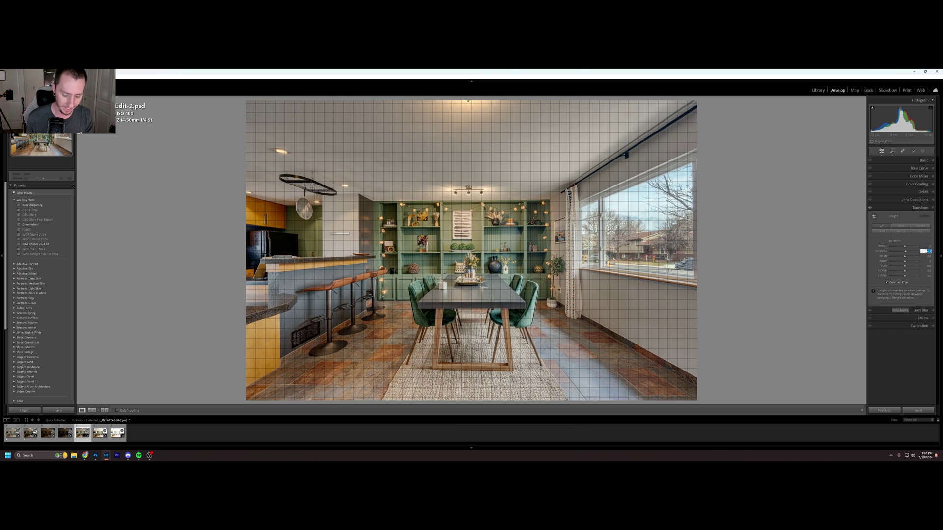
text(5)
key(Return)
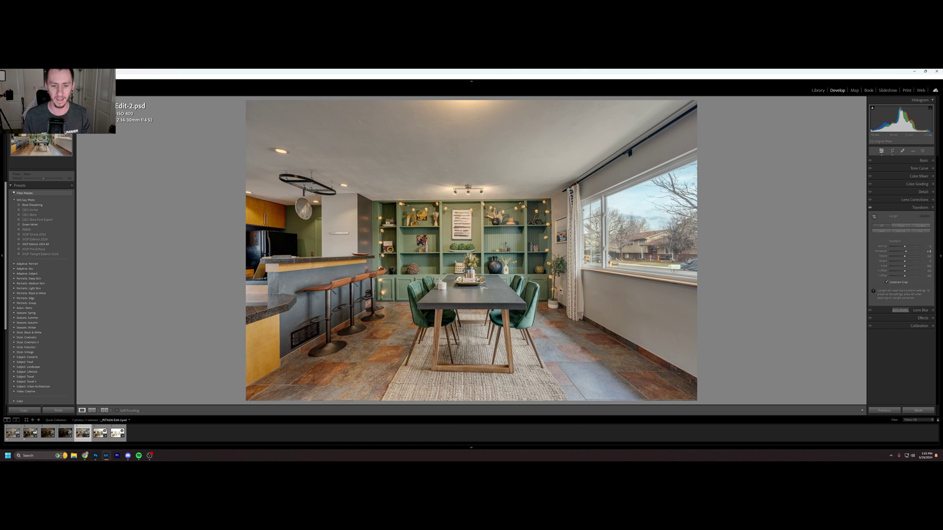
click(925, 251)
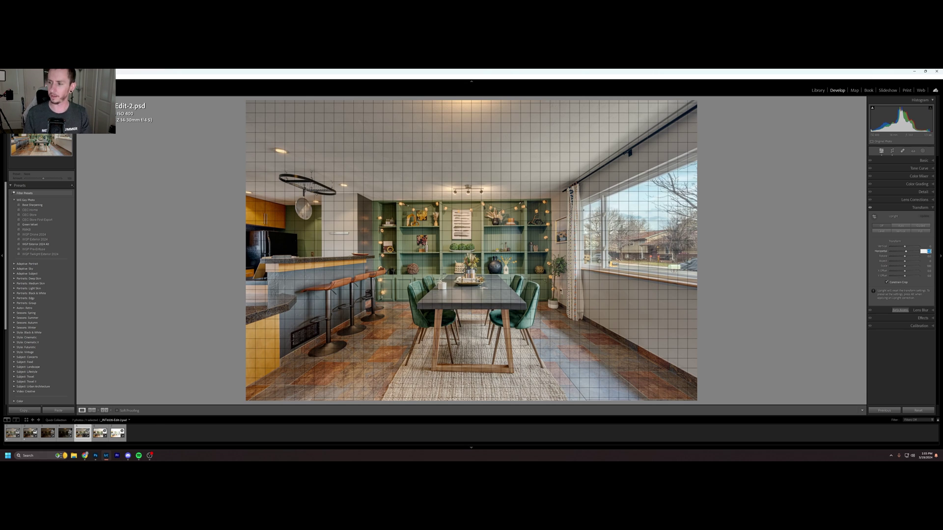
text(6)
key(Return)
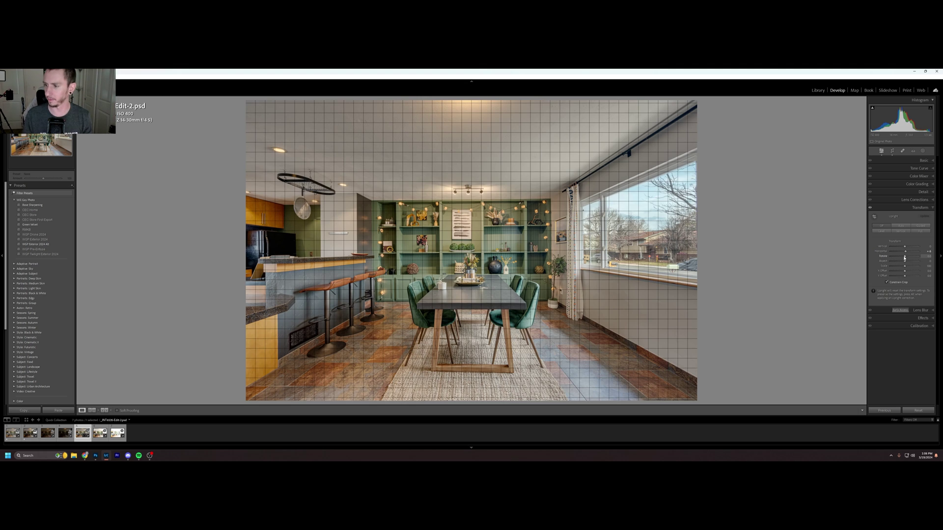
drag(906, 258, 906, 258)
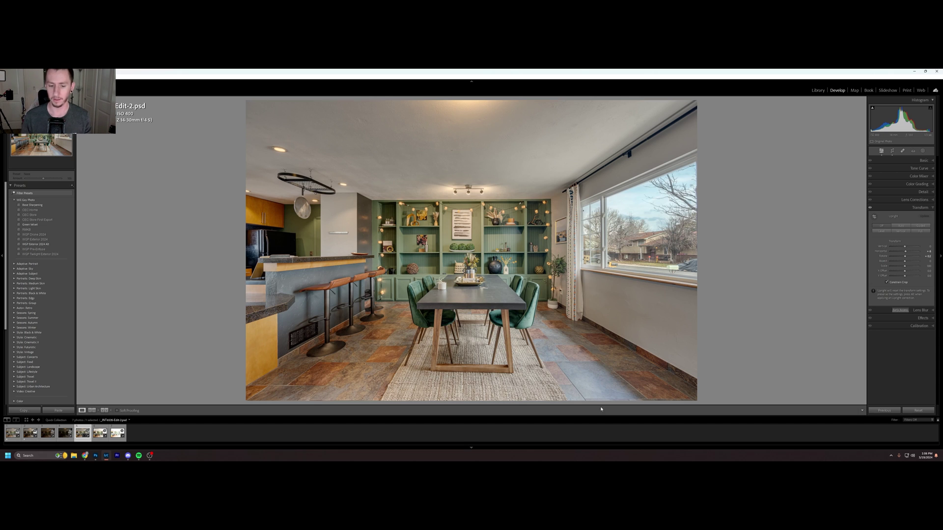
click(919, 207)
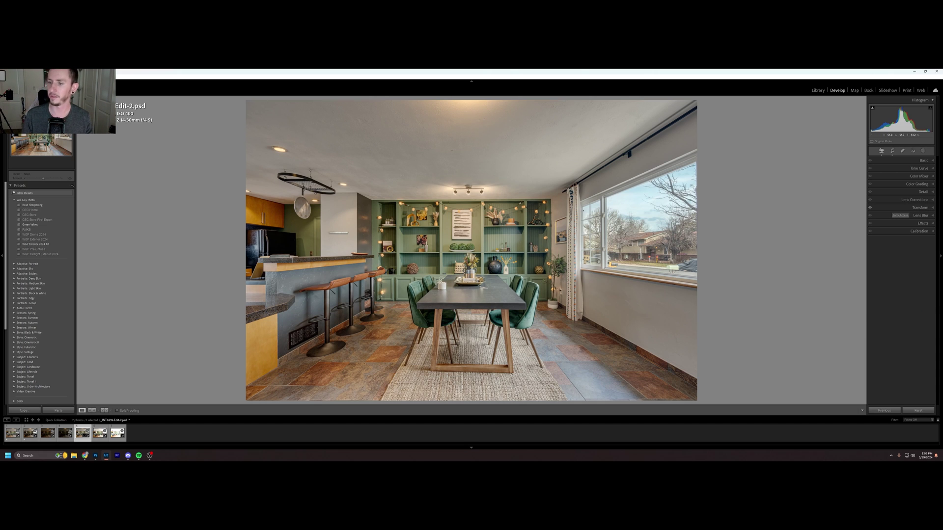